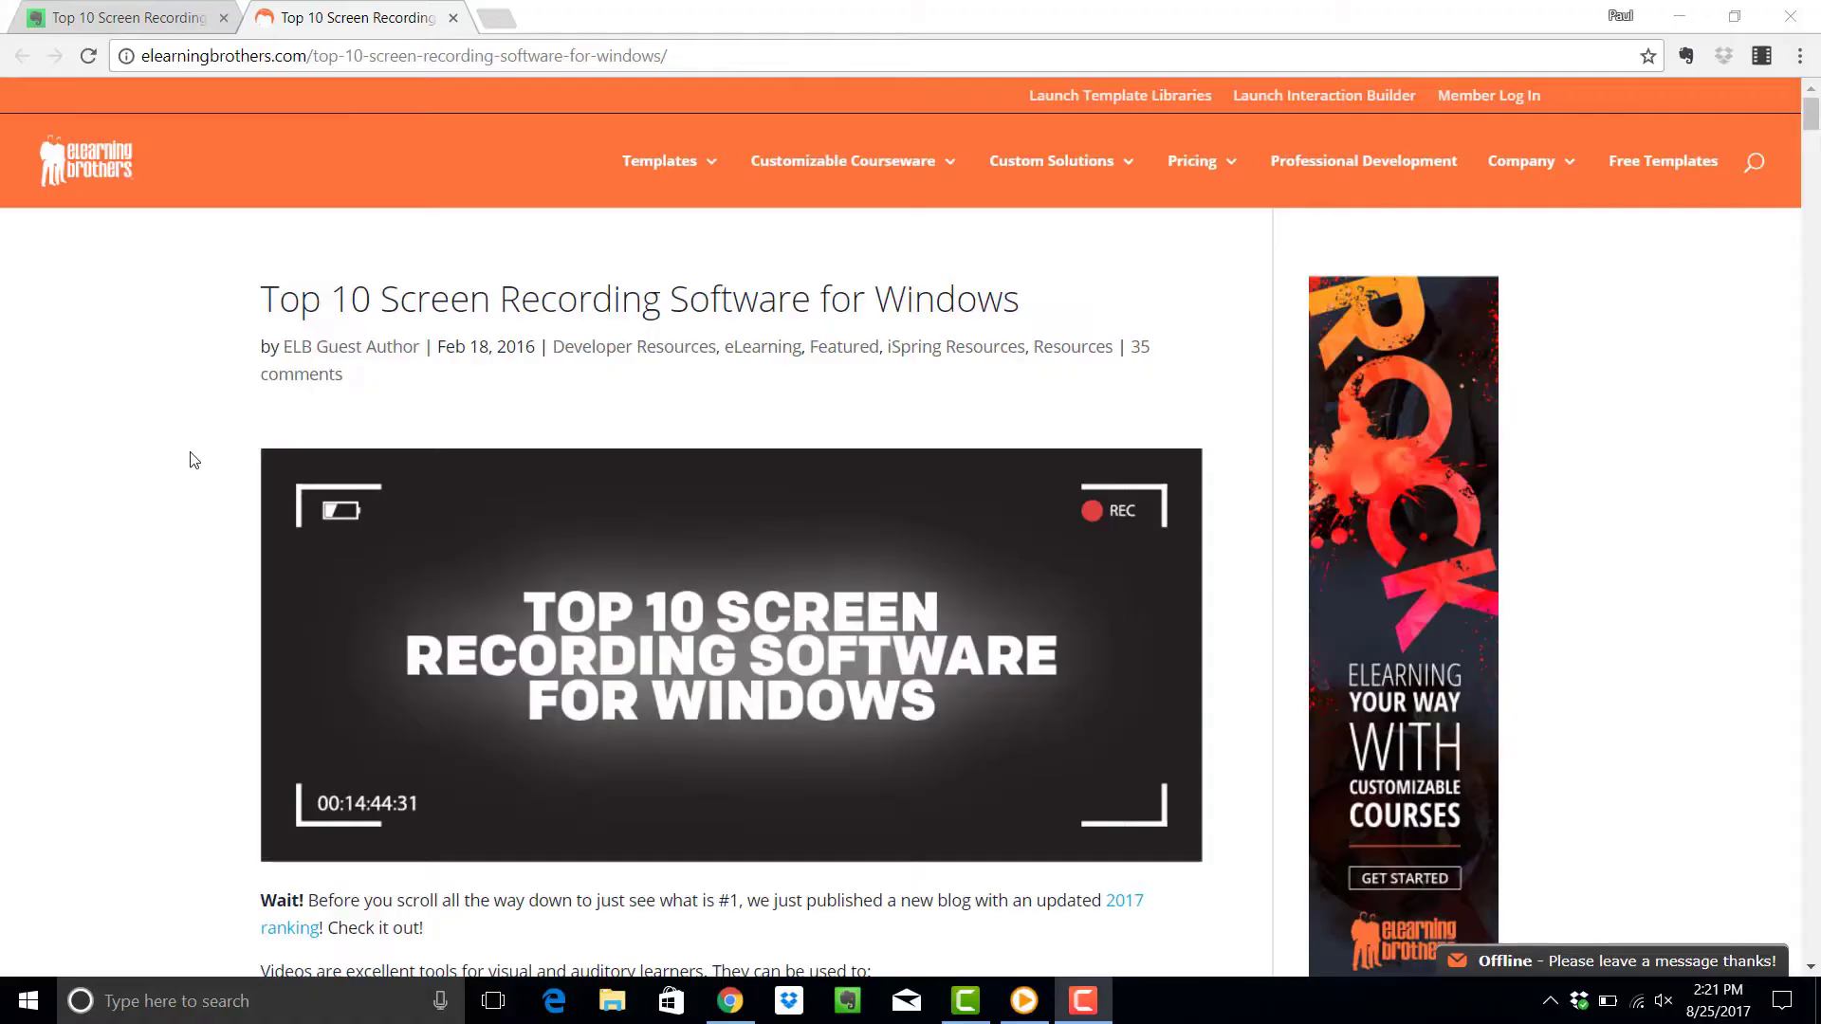
Scroll the article down to bring the Ezvid entry into view
{"action": "scroll", "coordinate": [189, 459], "scroll_direction": "down", "scroll_amount": 20}
{"action": "scroll", "coordinate": [194, 459], "scroll_direction": "down", "scroll_amount": 10}
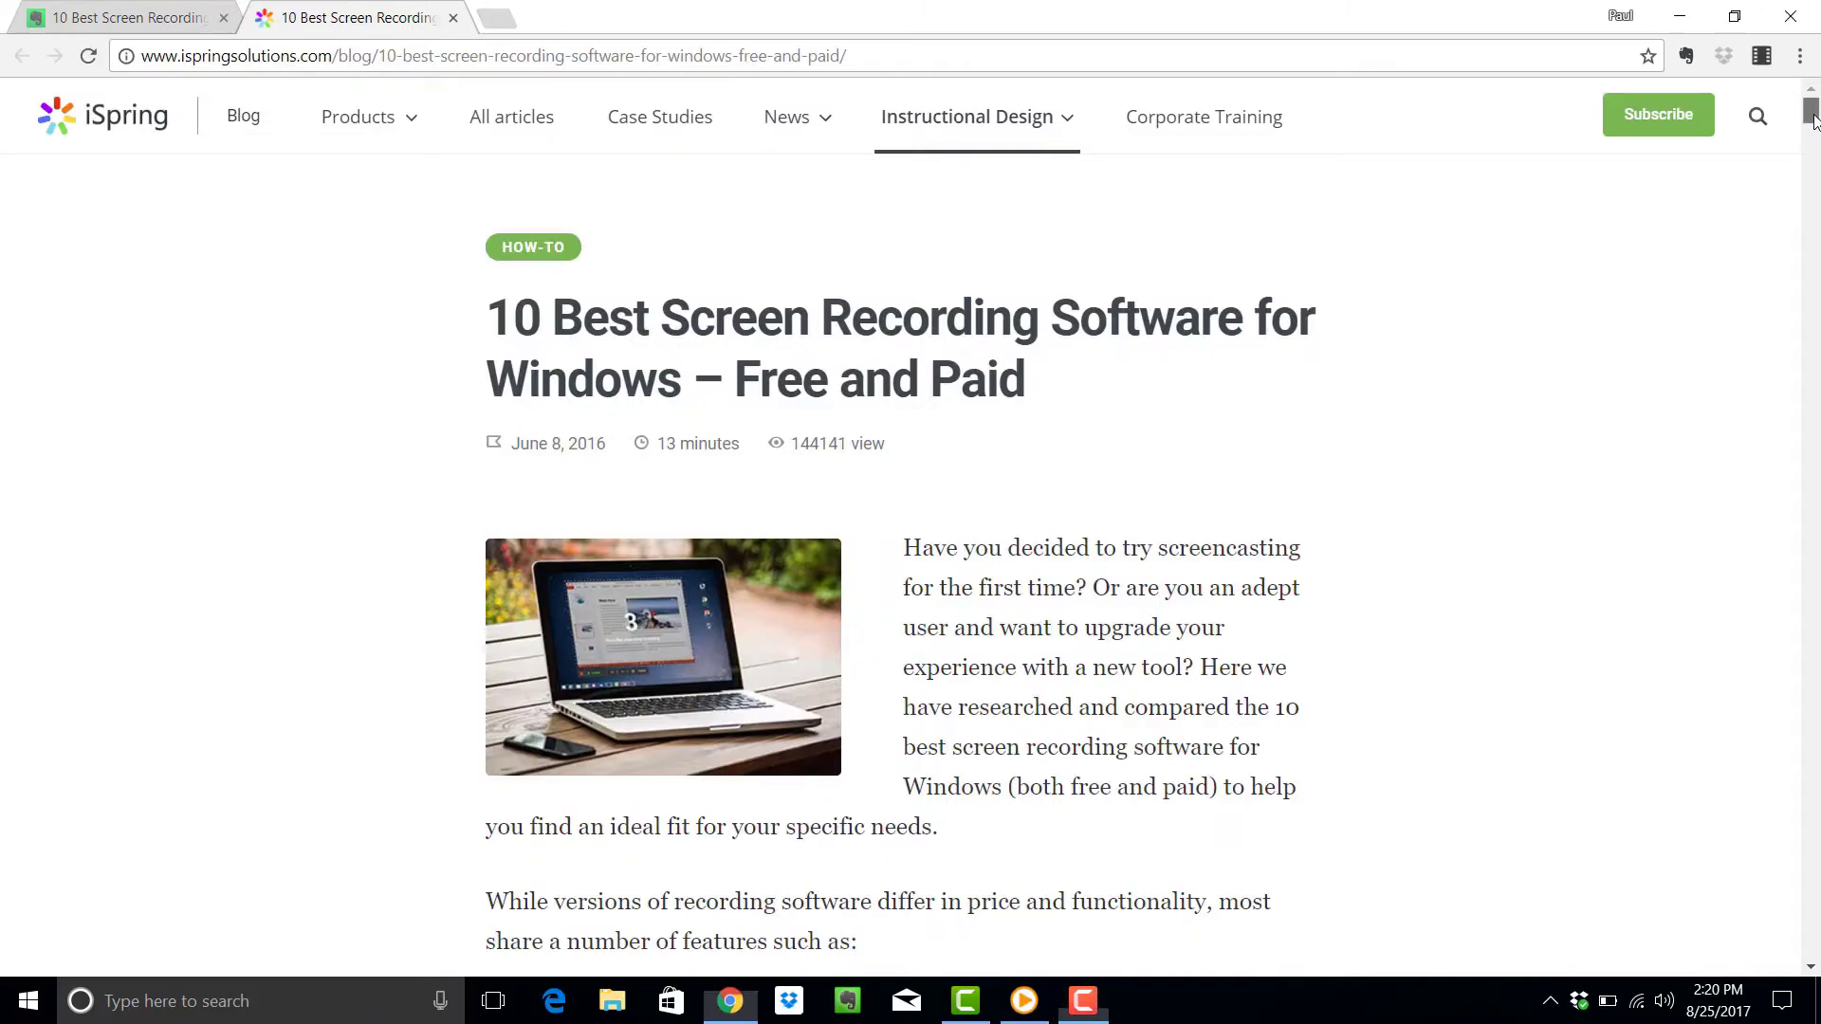
{"action": "left_click_drag", "start_coordinate": [1813, 119], "coordinate": [1813, 455]}
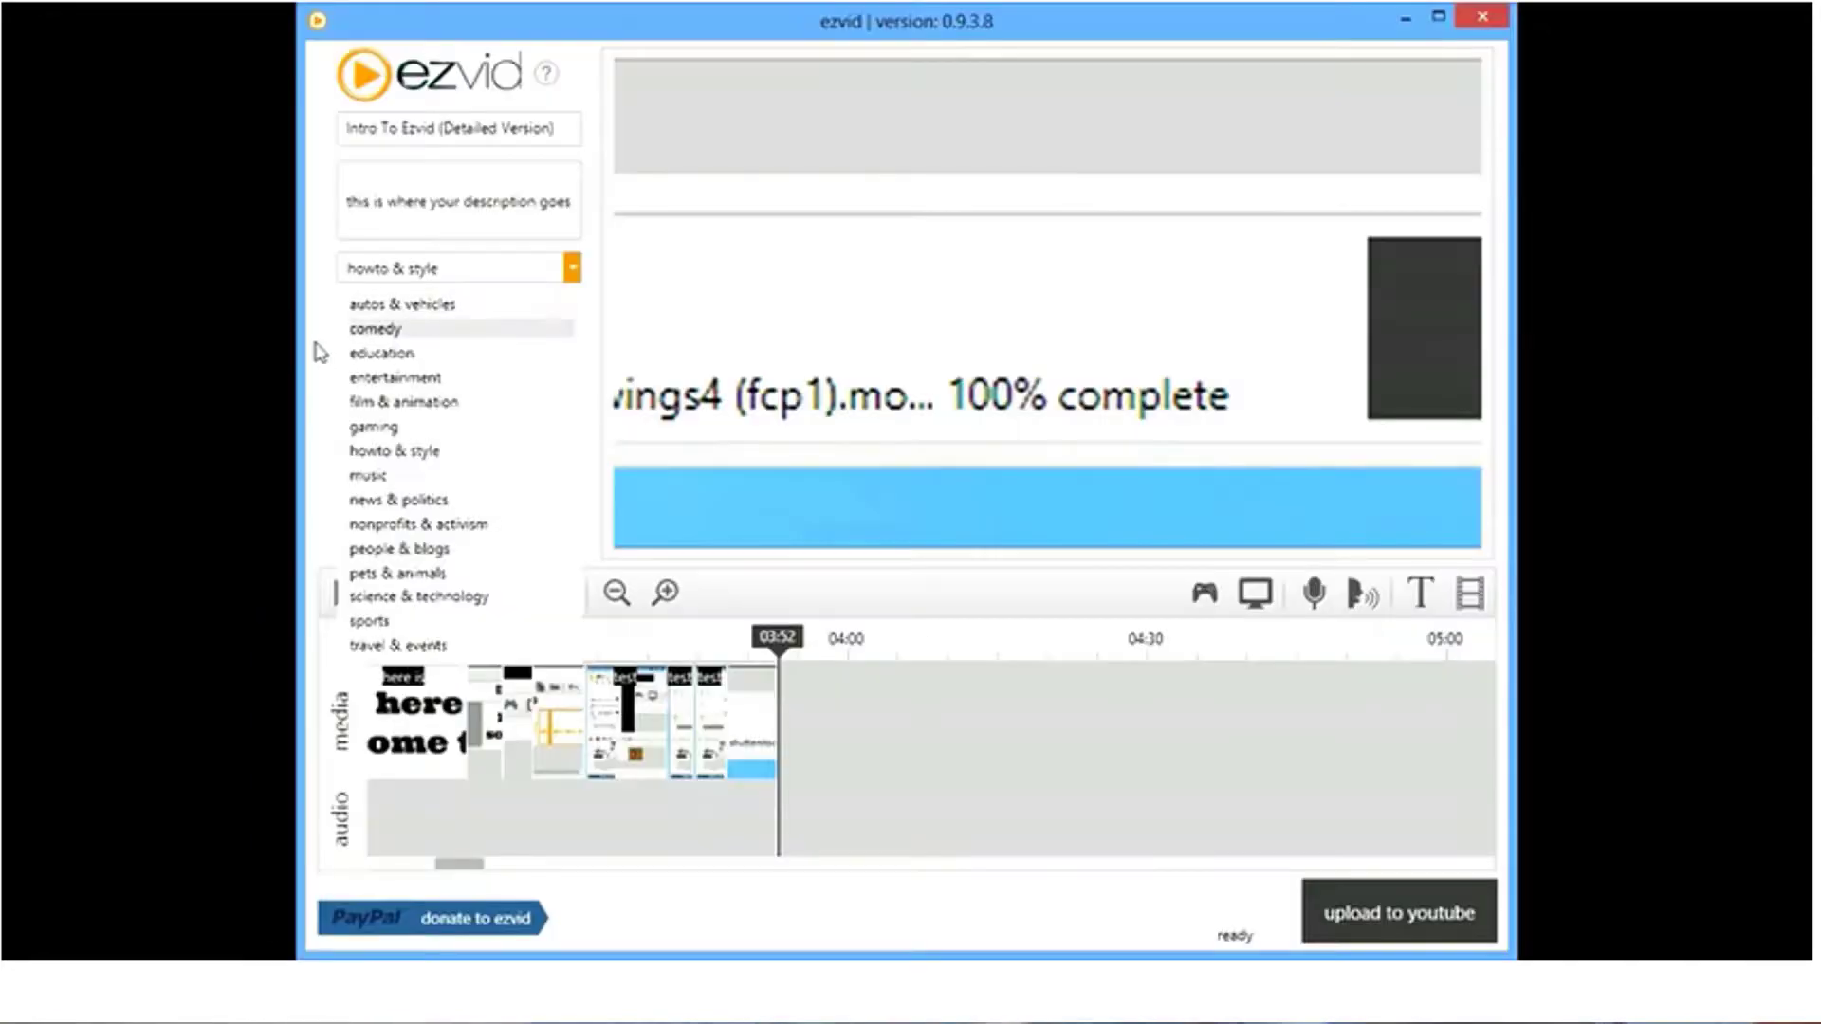
Close the category list, keeping howto & style, and open the background music list
{"action": "left_click", "coordinate": [320, 352]}
{"action": "left_click", "coordinate": [474, 388]}
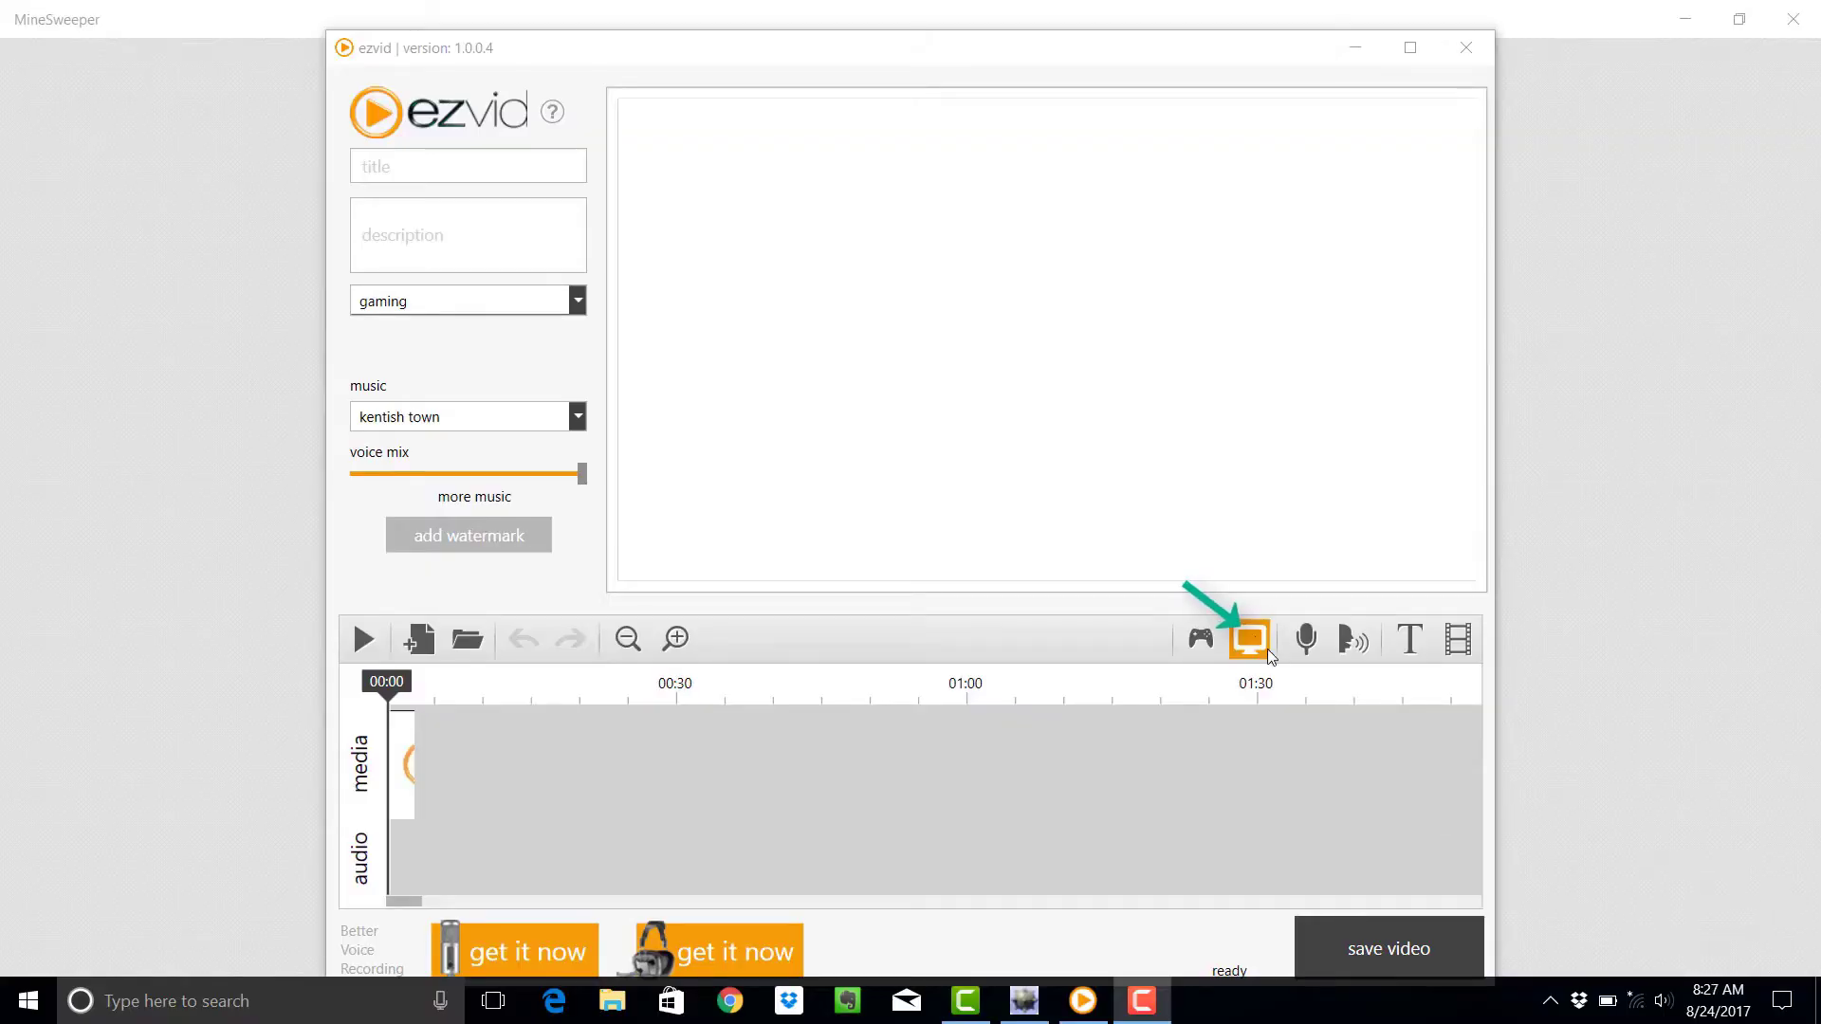
Start a screen capture and play a Minesweeper game, revealing cells until hitting a mine
{"action": "left_click", "coordinate": [1252, 642]}
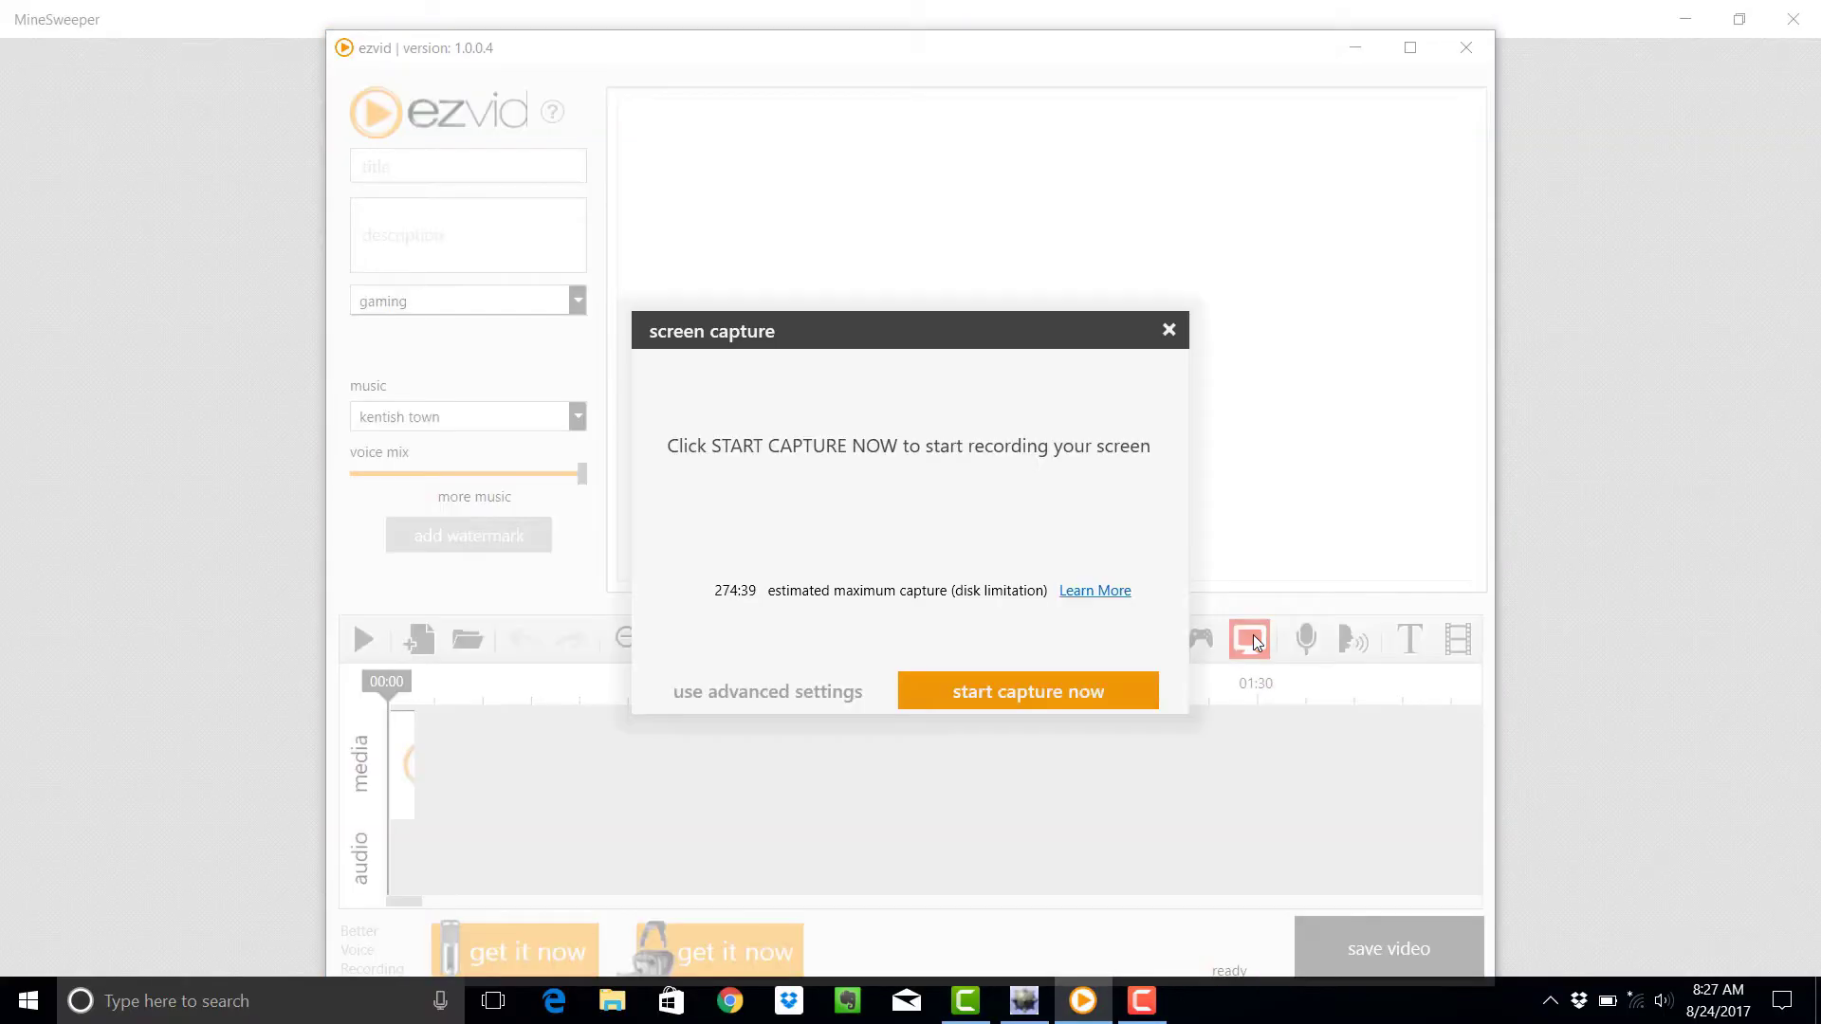
{"action": "left_click", "coordinate": [1034, 698]}
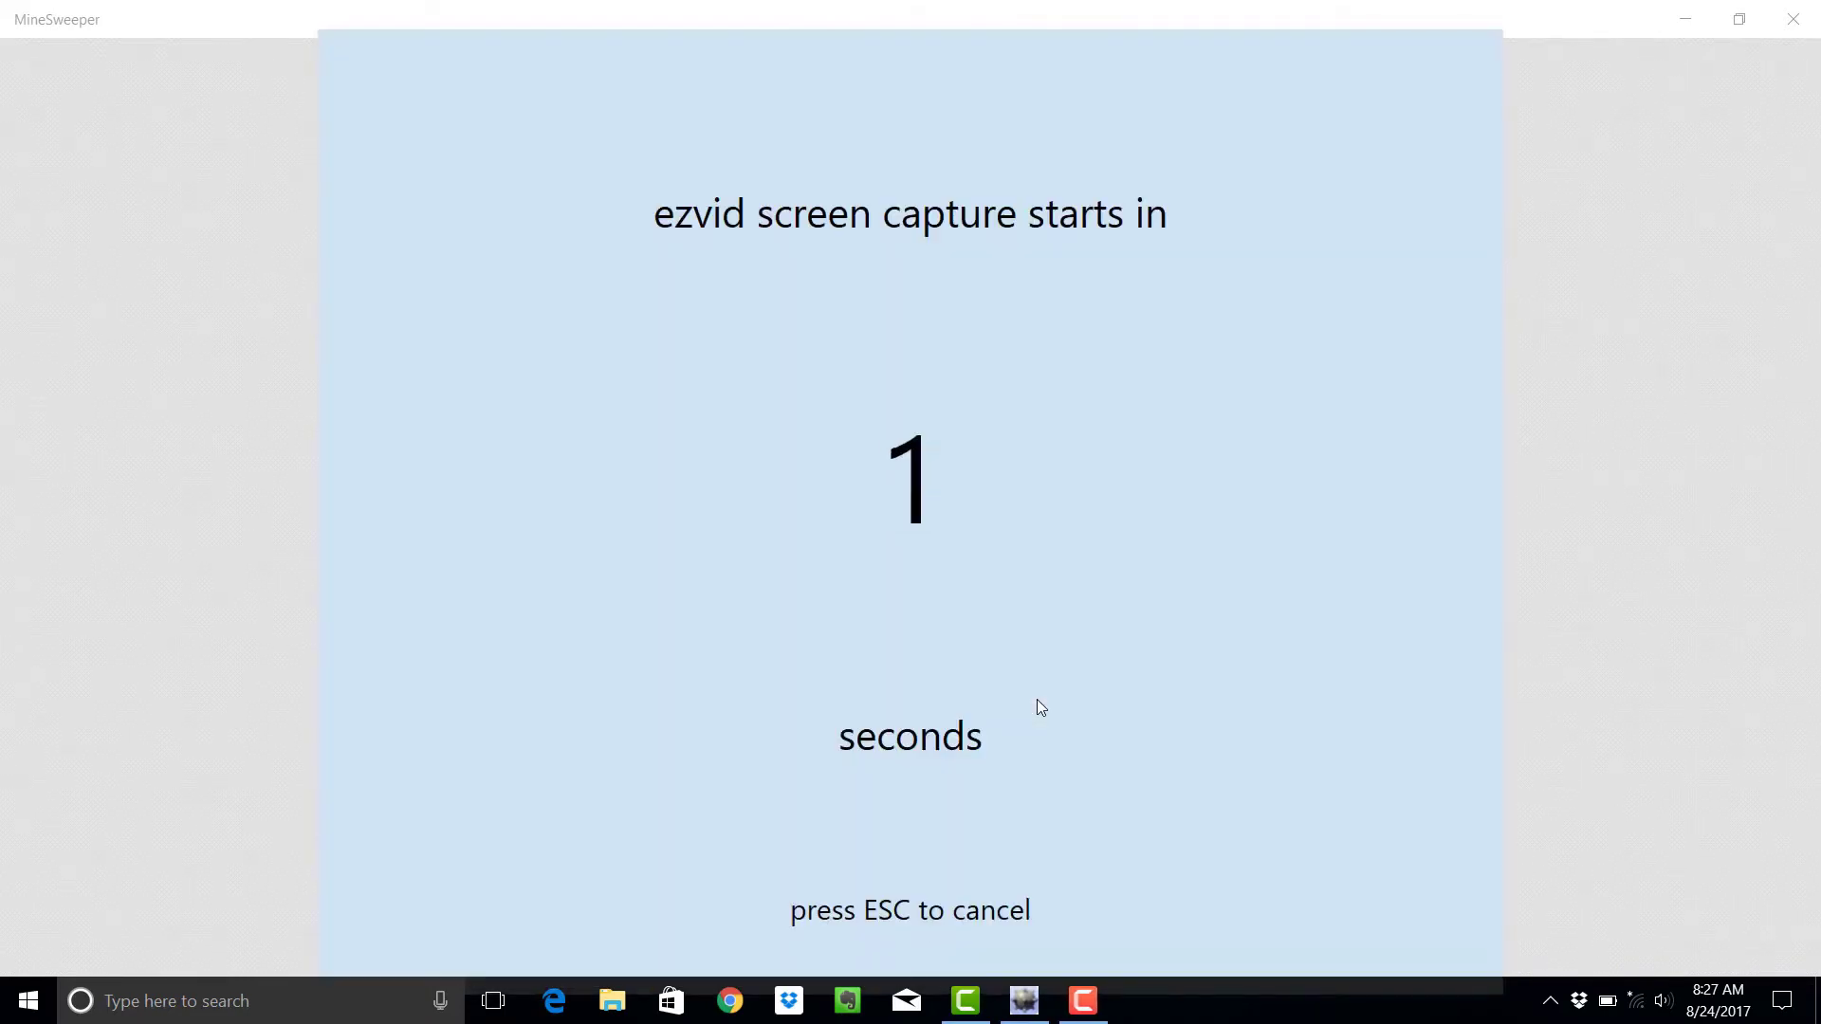
{"action": "left_click", "coordinate": [823, 391]}
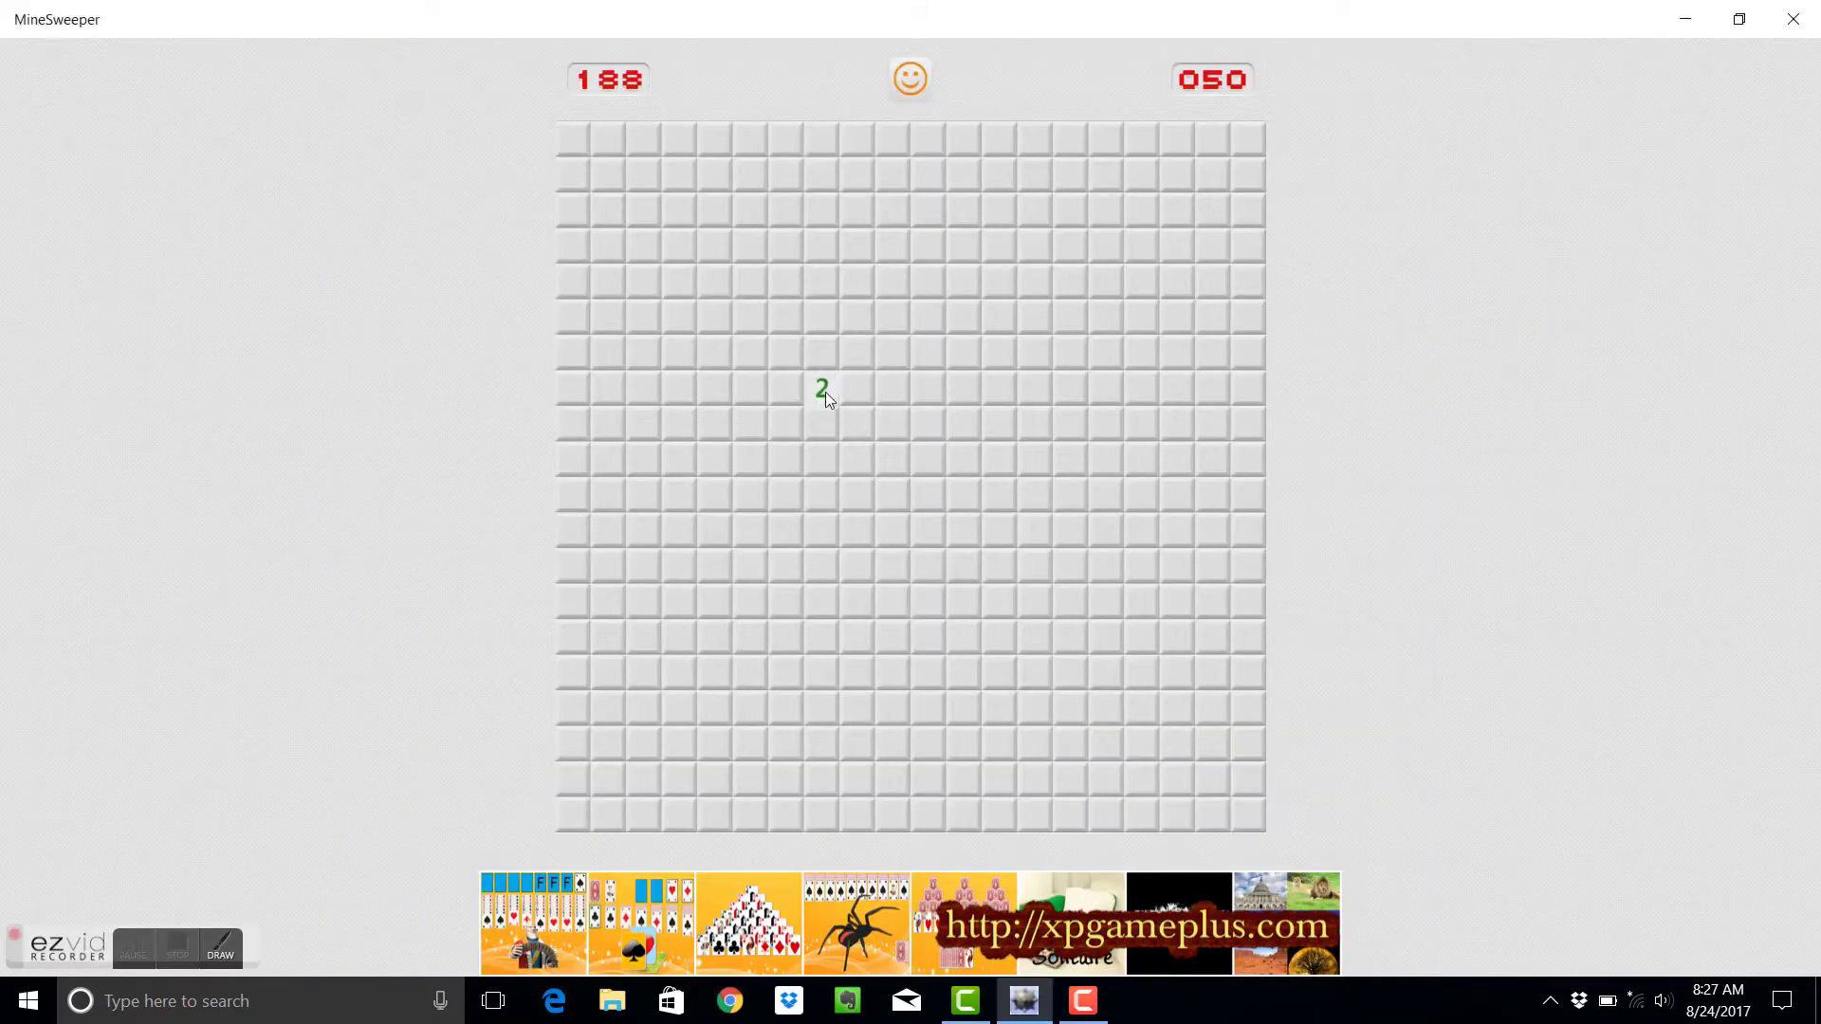
{"action": "left_click", "coordinate": [903, 317]}
{"action": "left_click", "coordinate": [1068, 246]}
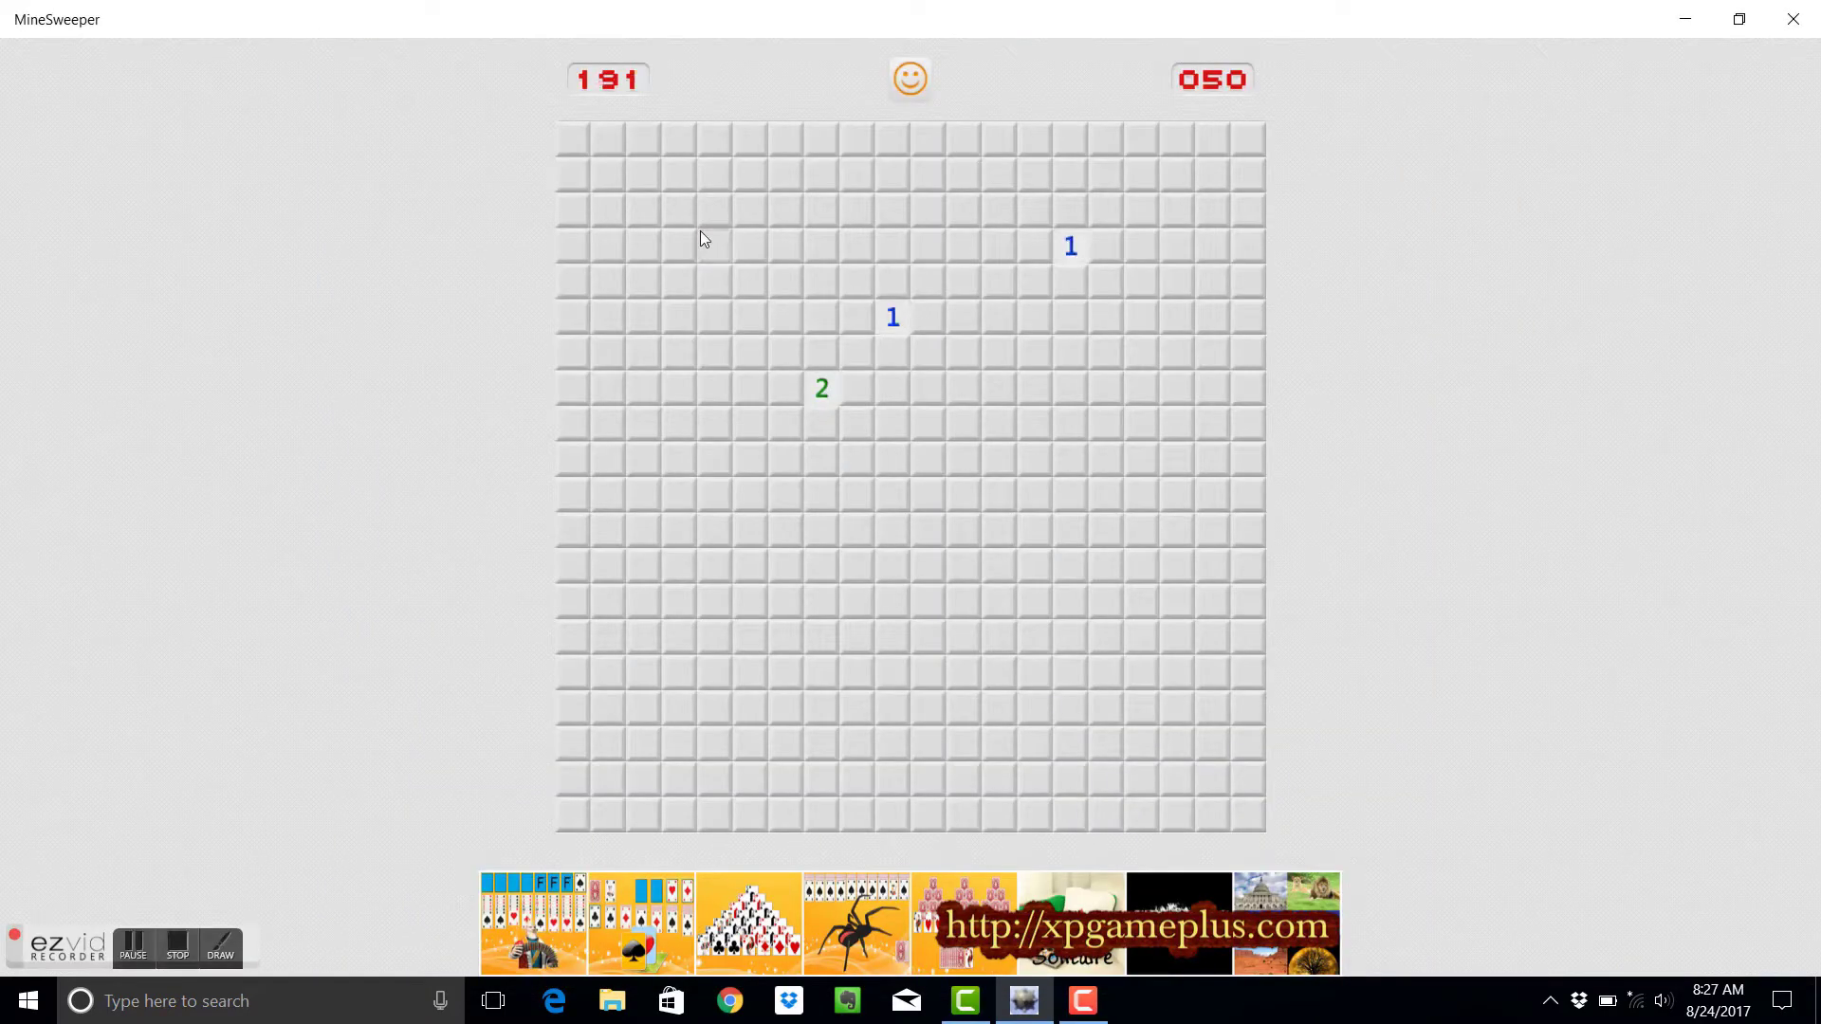
{"action": "left_click", "coordinate": [1116, 538]}
{"action": "left_click", "coordinate": [1148, 350]}
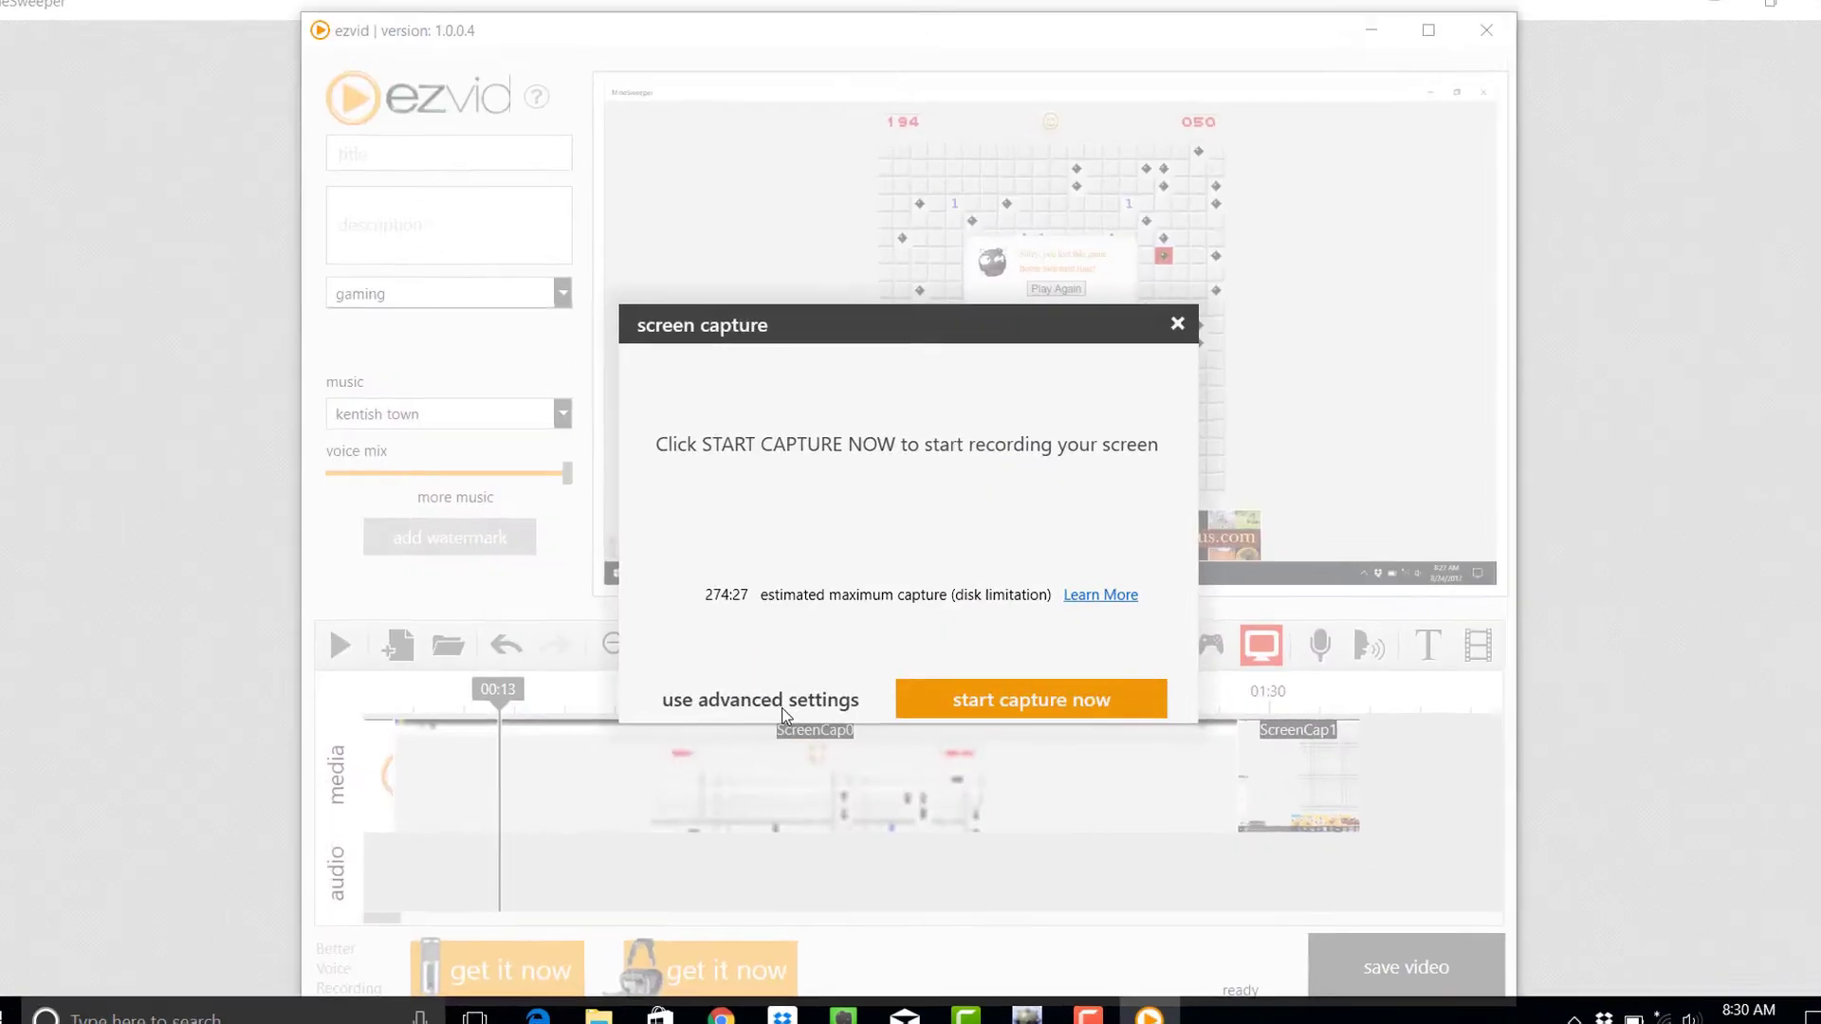
Switch to advanced capture settings, try Select Capture Area, and dismiss the incompatibility warning
{"action": "left_click", "coordinate": [784, 693]}
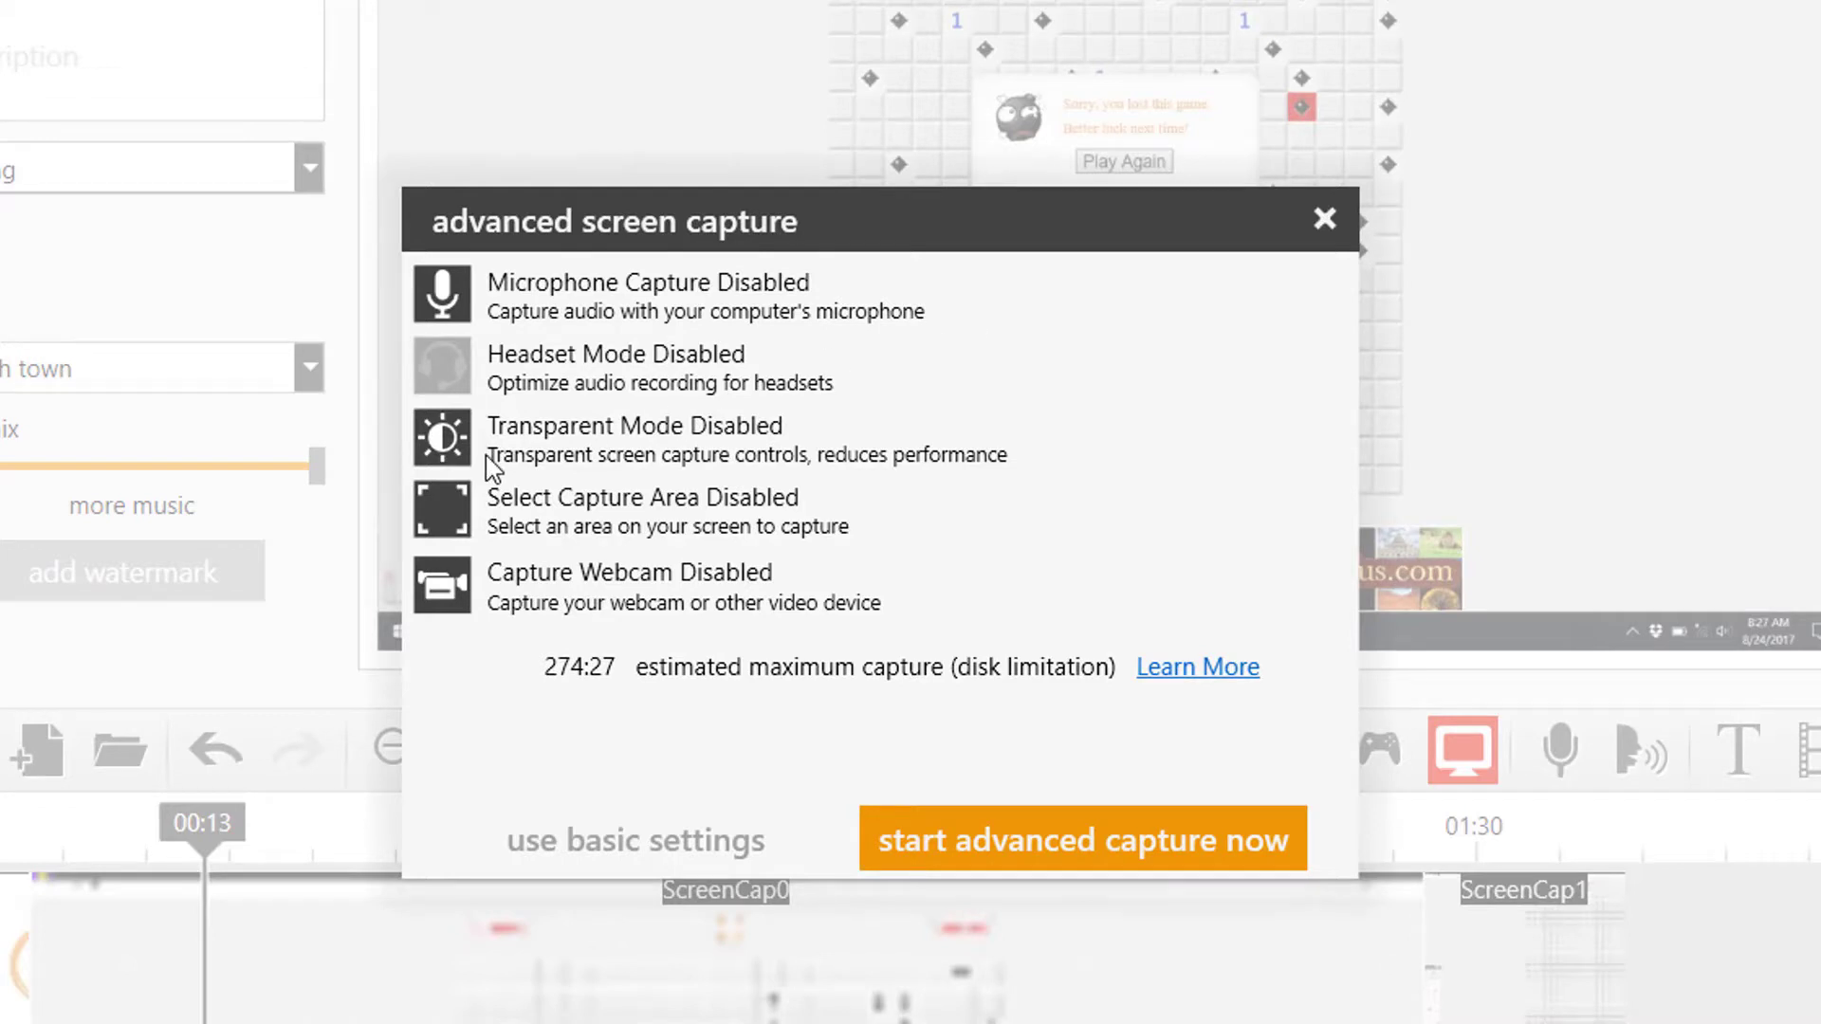
{"action": "left_click", "coordinate": [453, 513]}
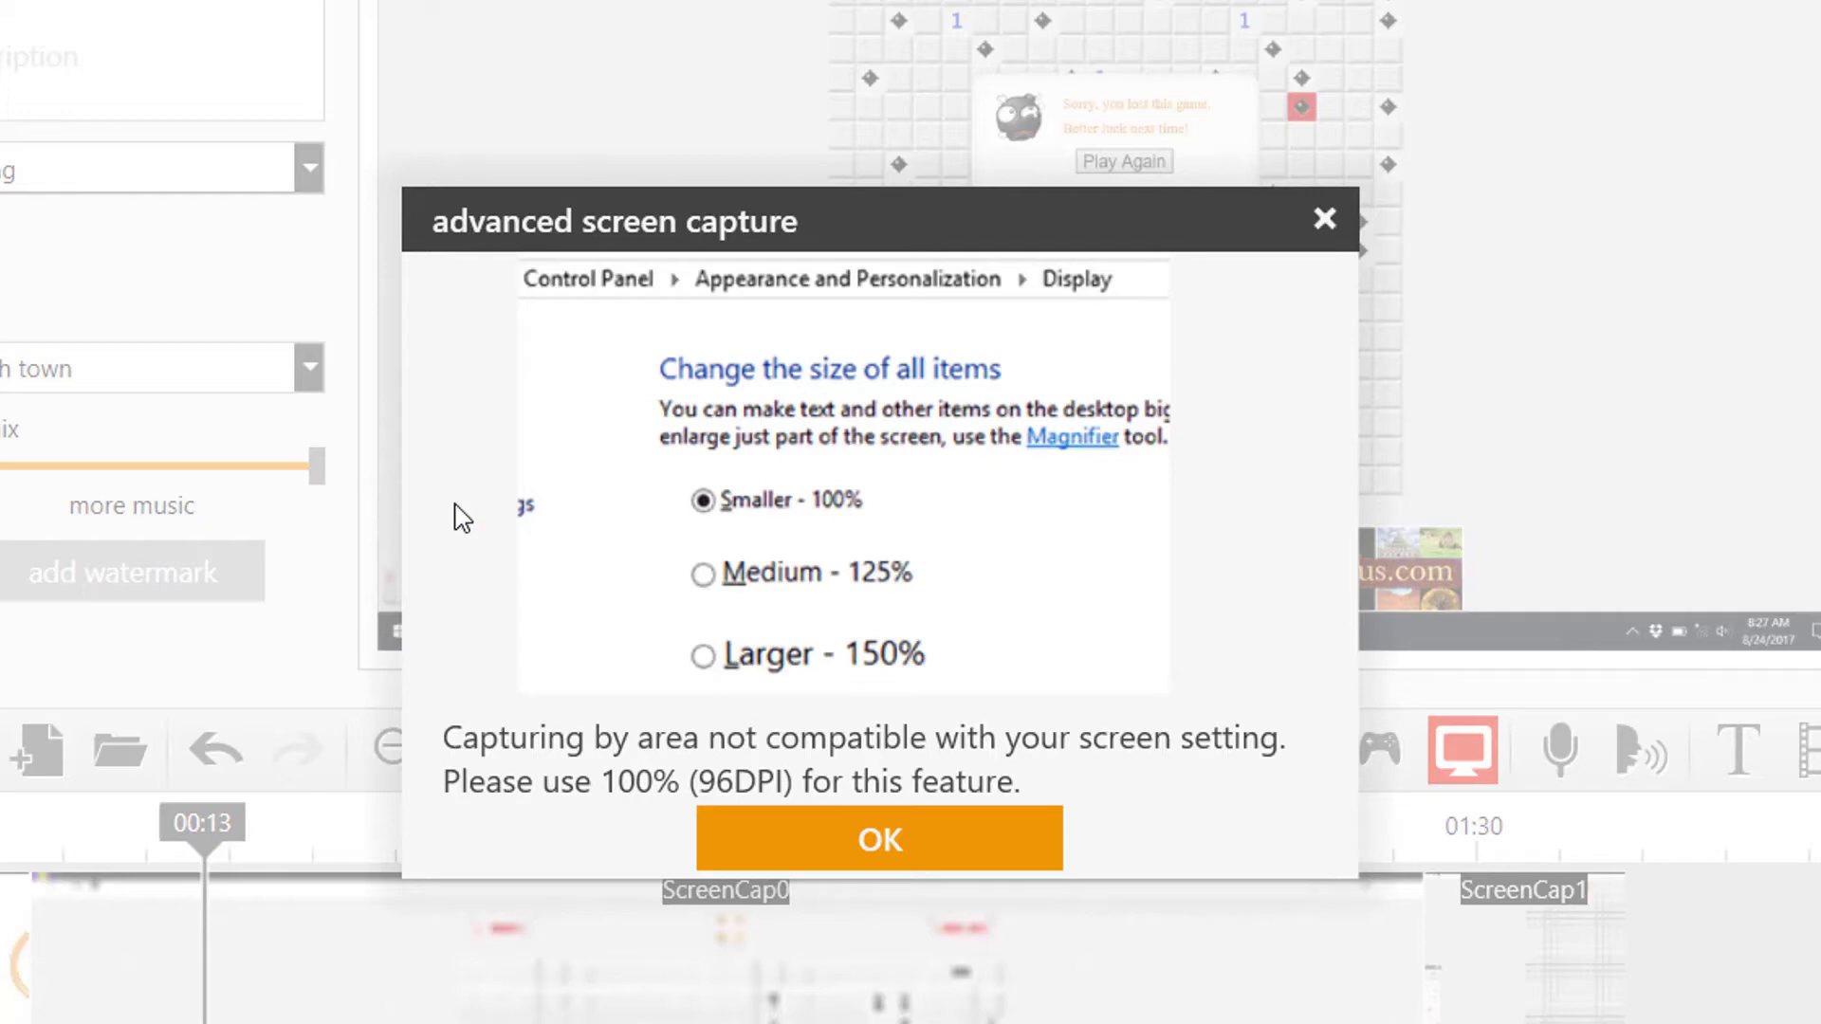
{"action": "left_click", "coordinate": [907, 827]}
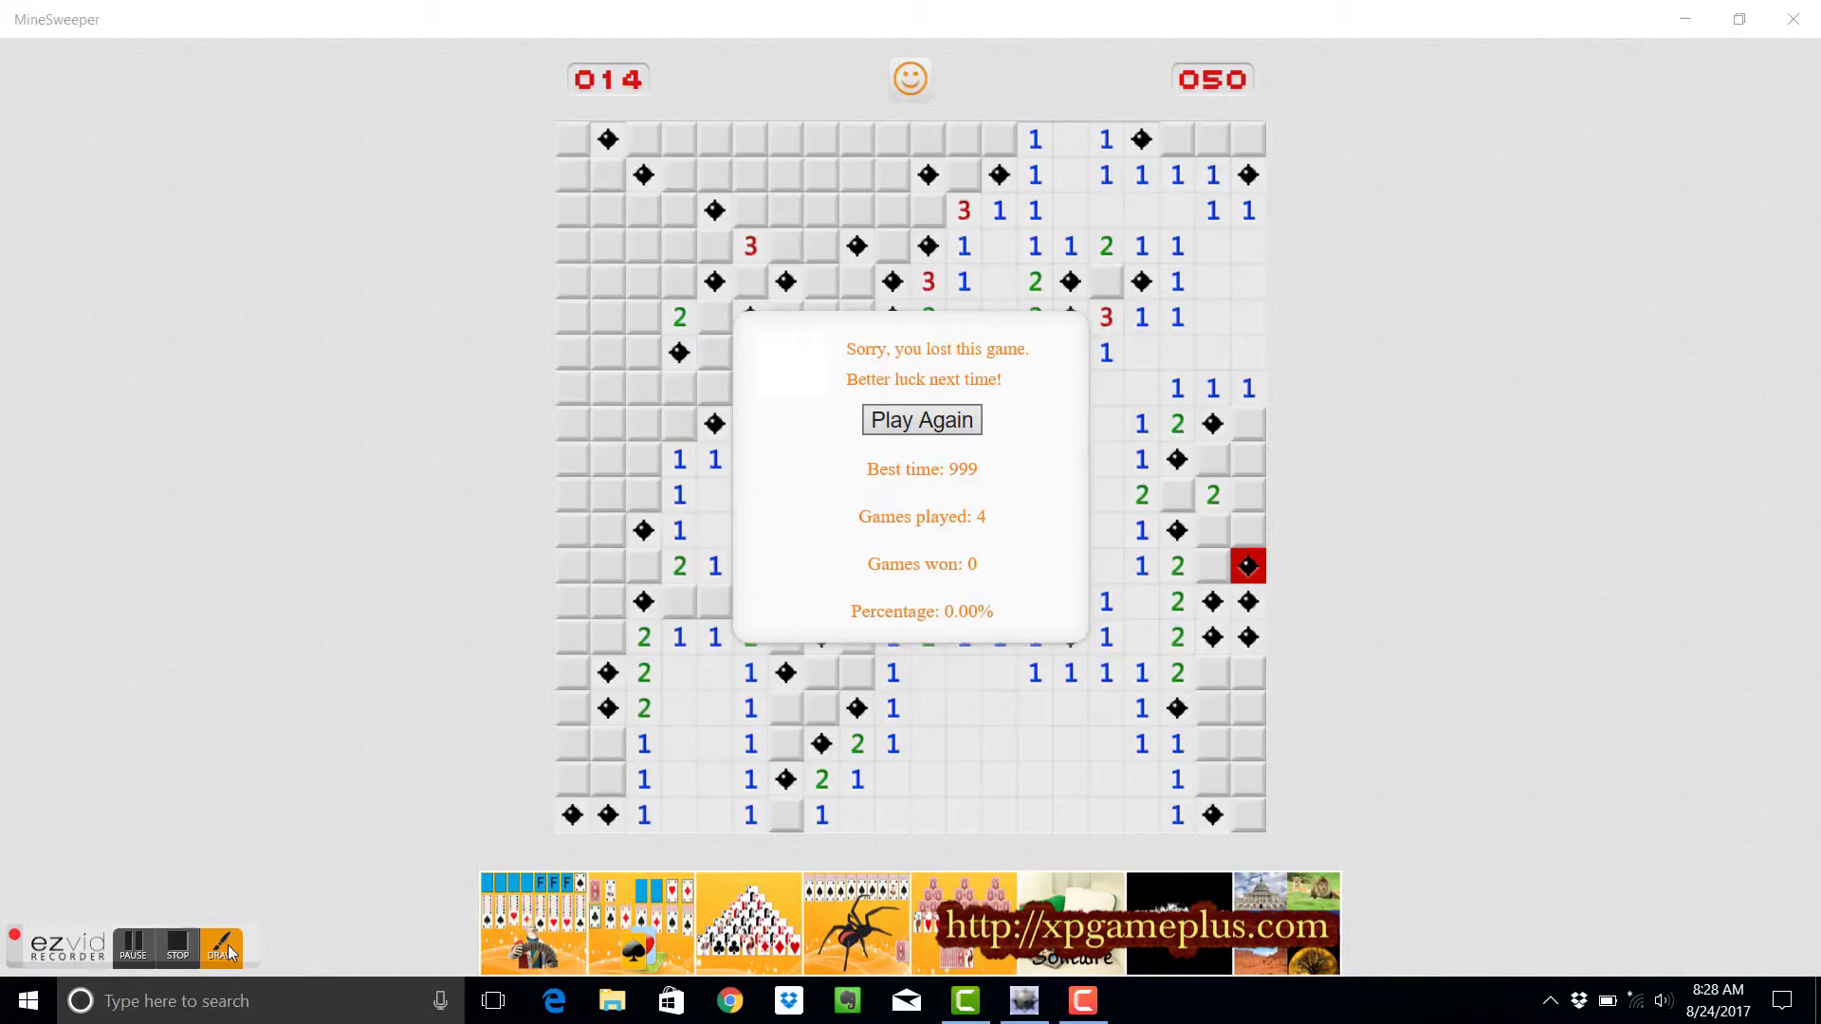
Place a DRAW thumbs-down stamp beside the game-over dialog, then stop the recording
{"action": "left_click", "coordinate": [224, 948]}
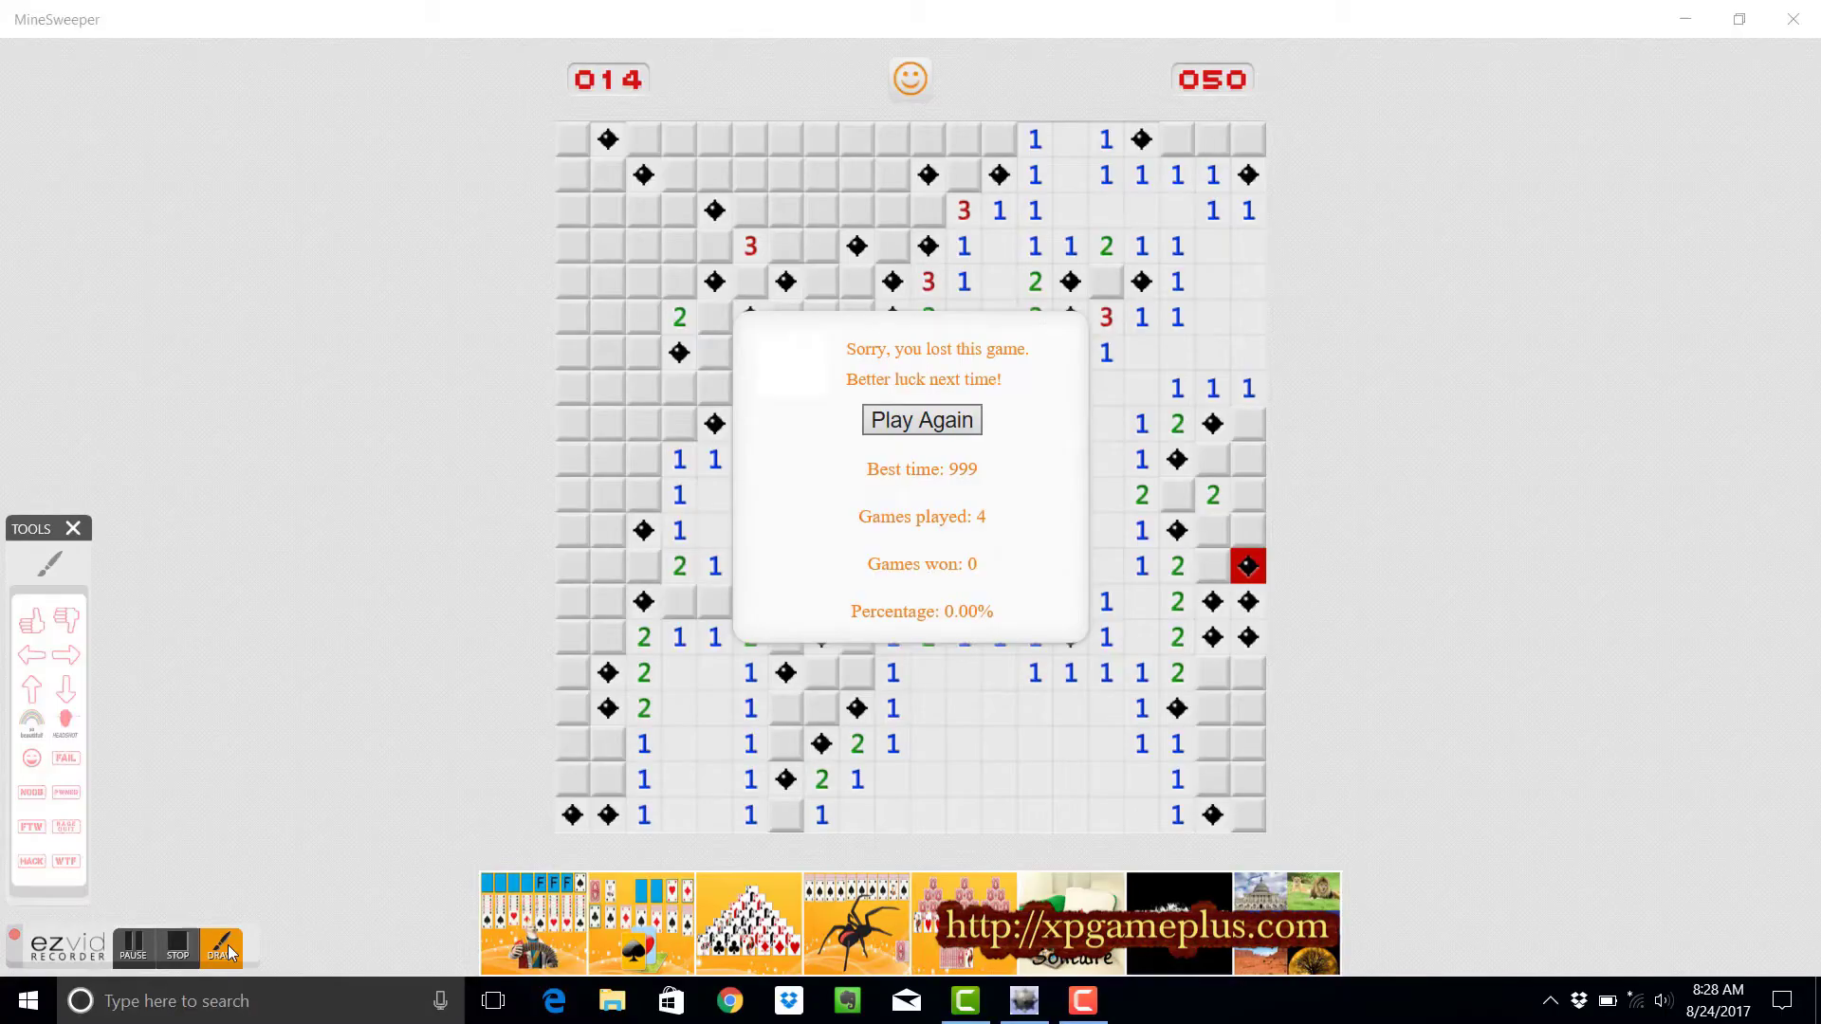
{"action": "left_click", "coordinate": [67, 626]}
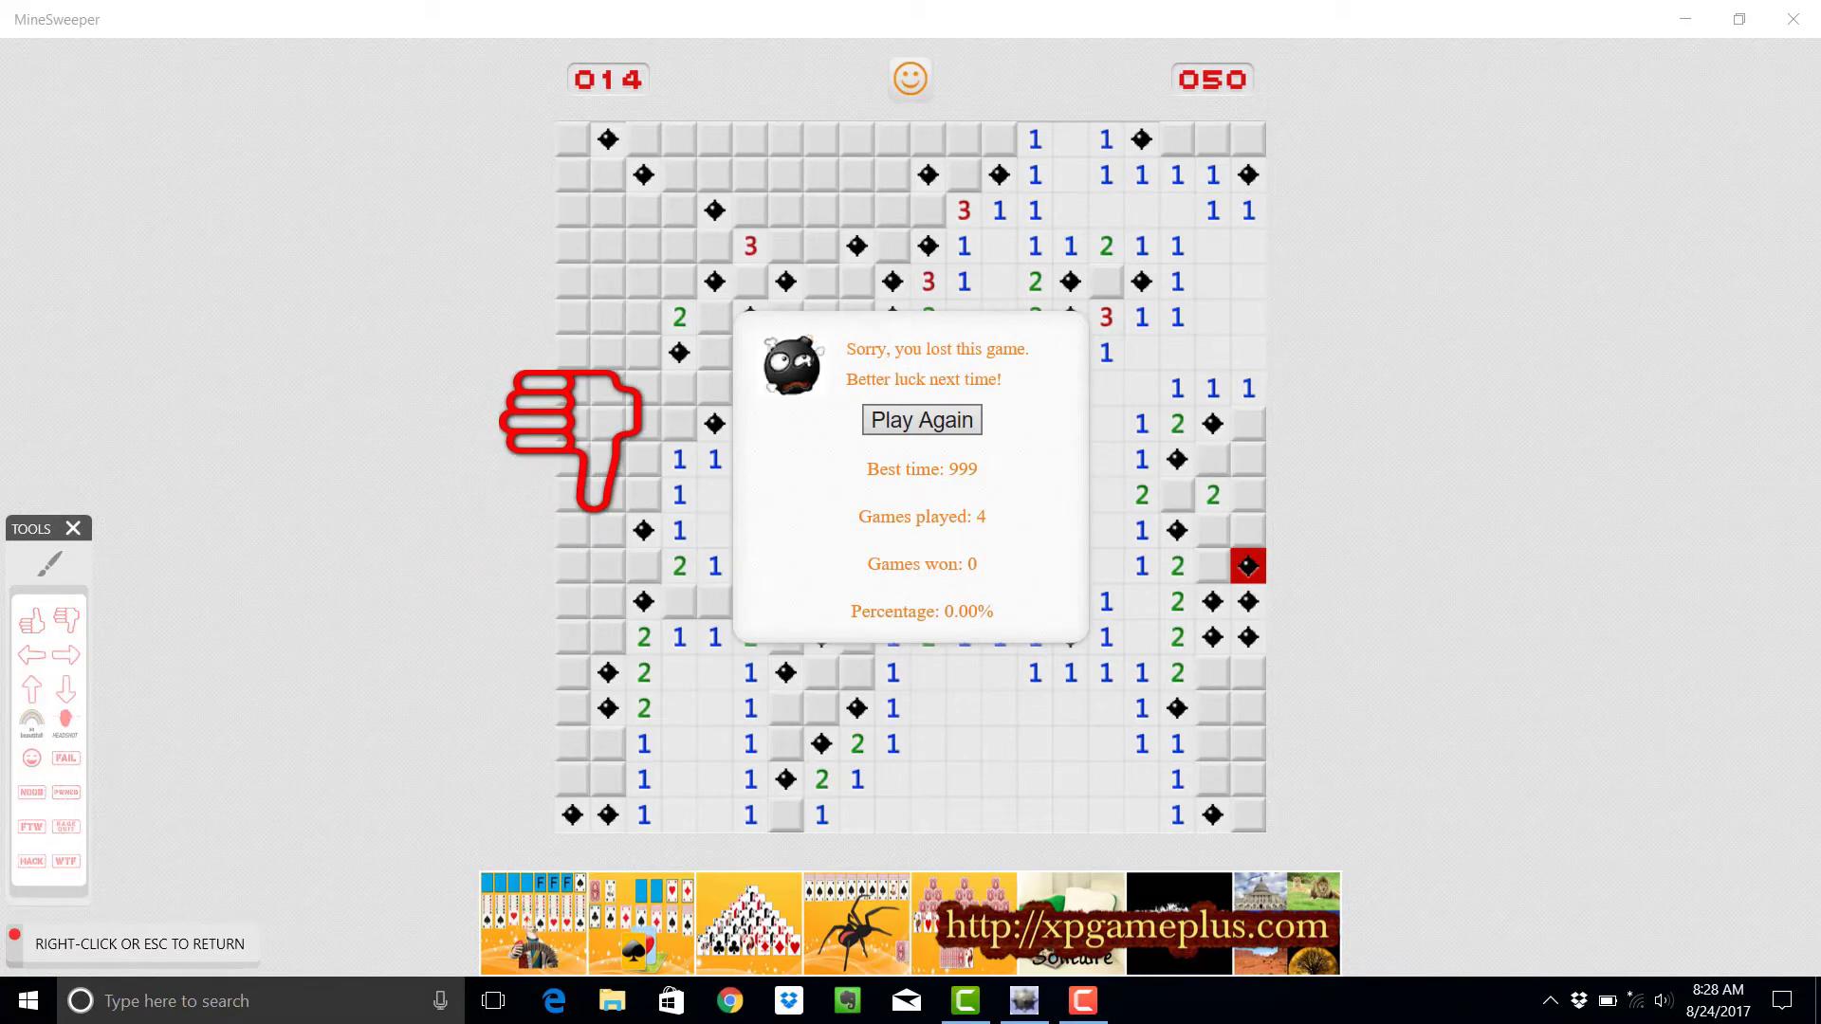
{"action": "left_click", "coordinate": [640, 401]}
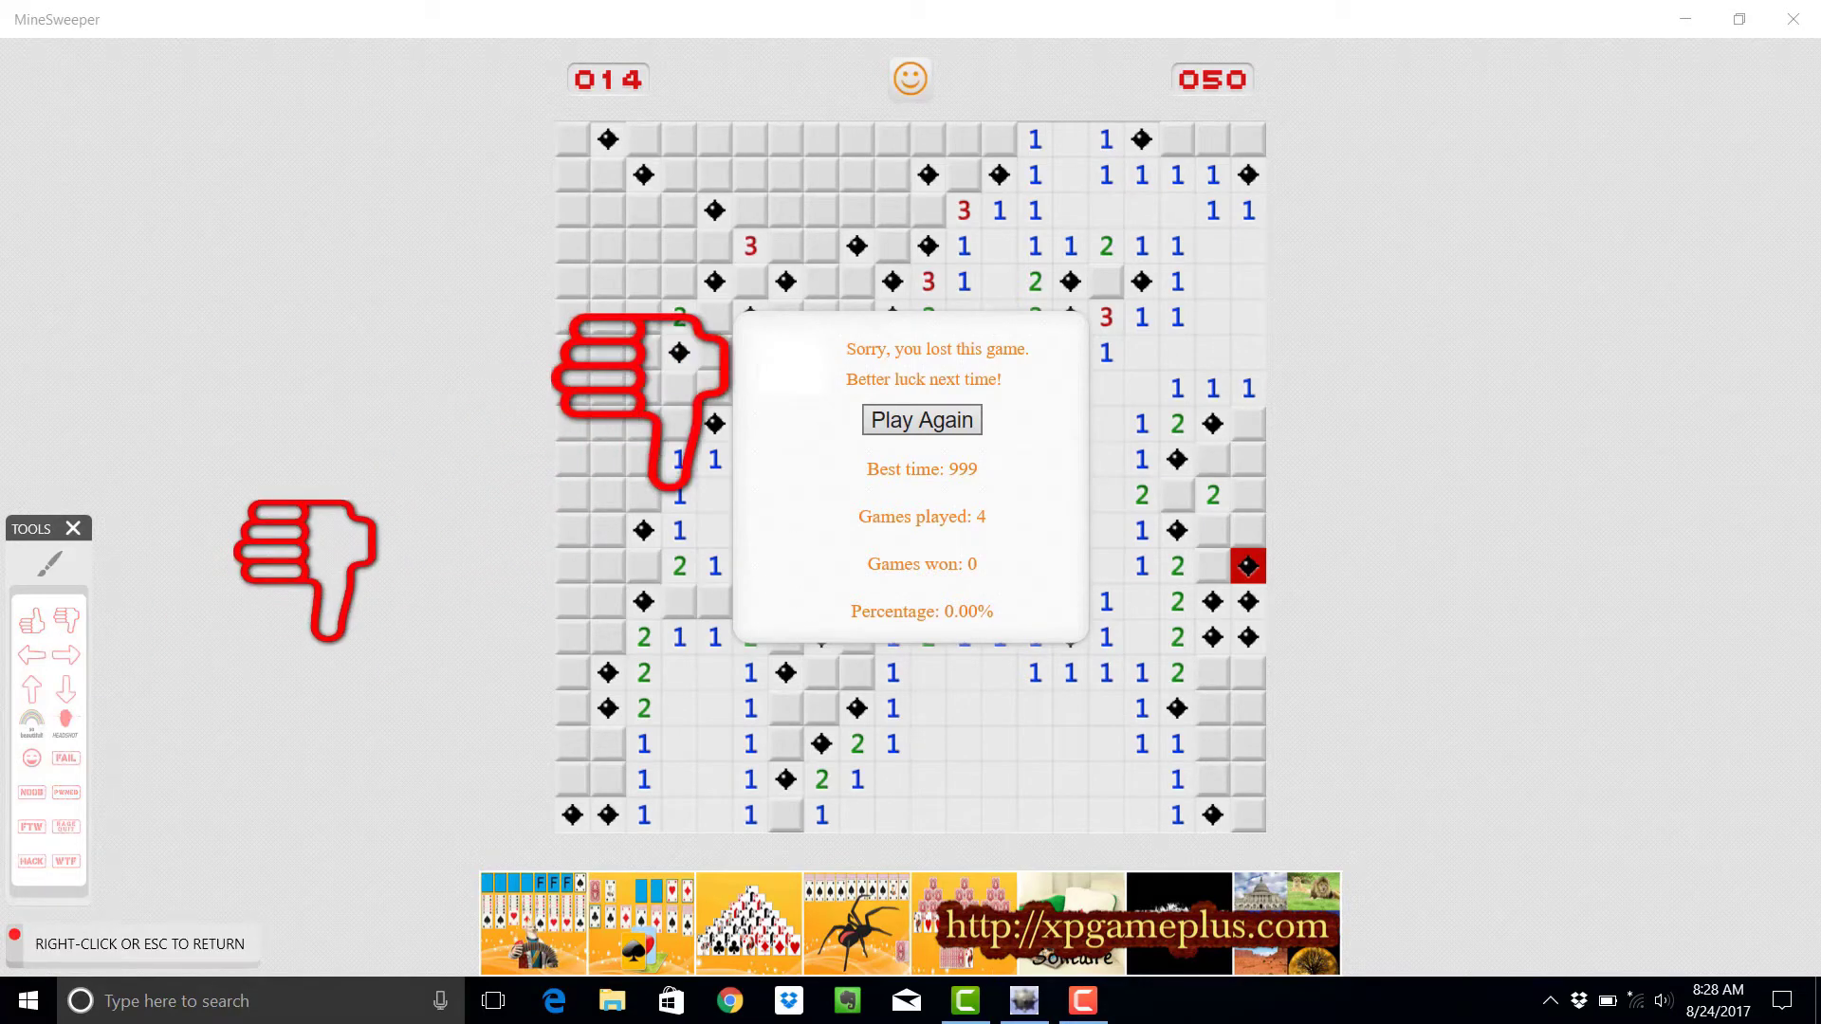
{"action": "right_click", "coordinate": [306, 569]}
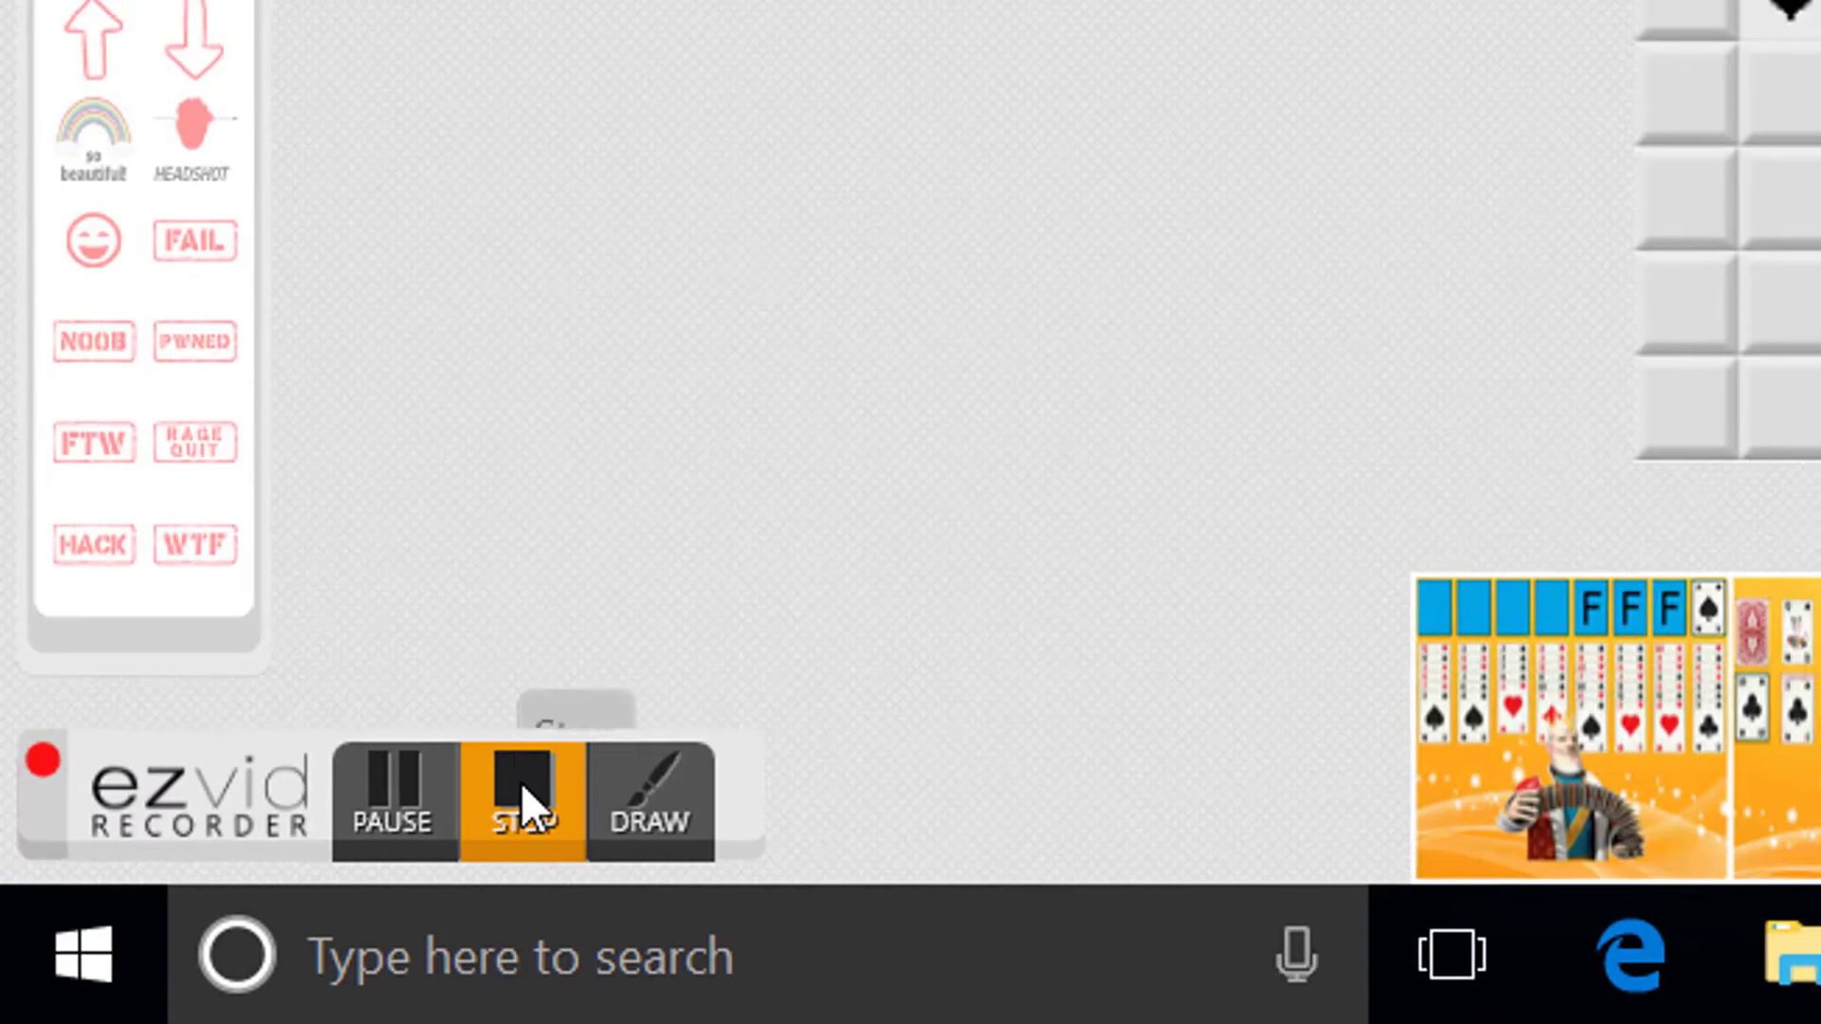
{"action": "left_click", "coordinate": [523, 788]}
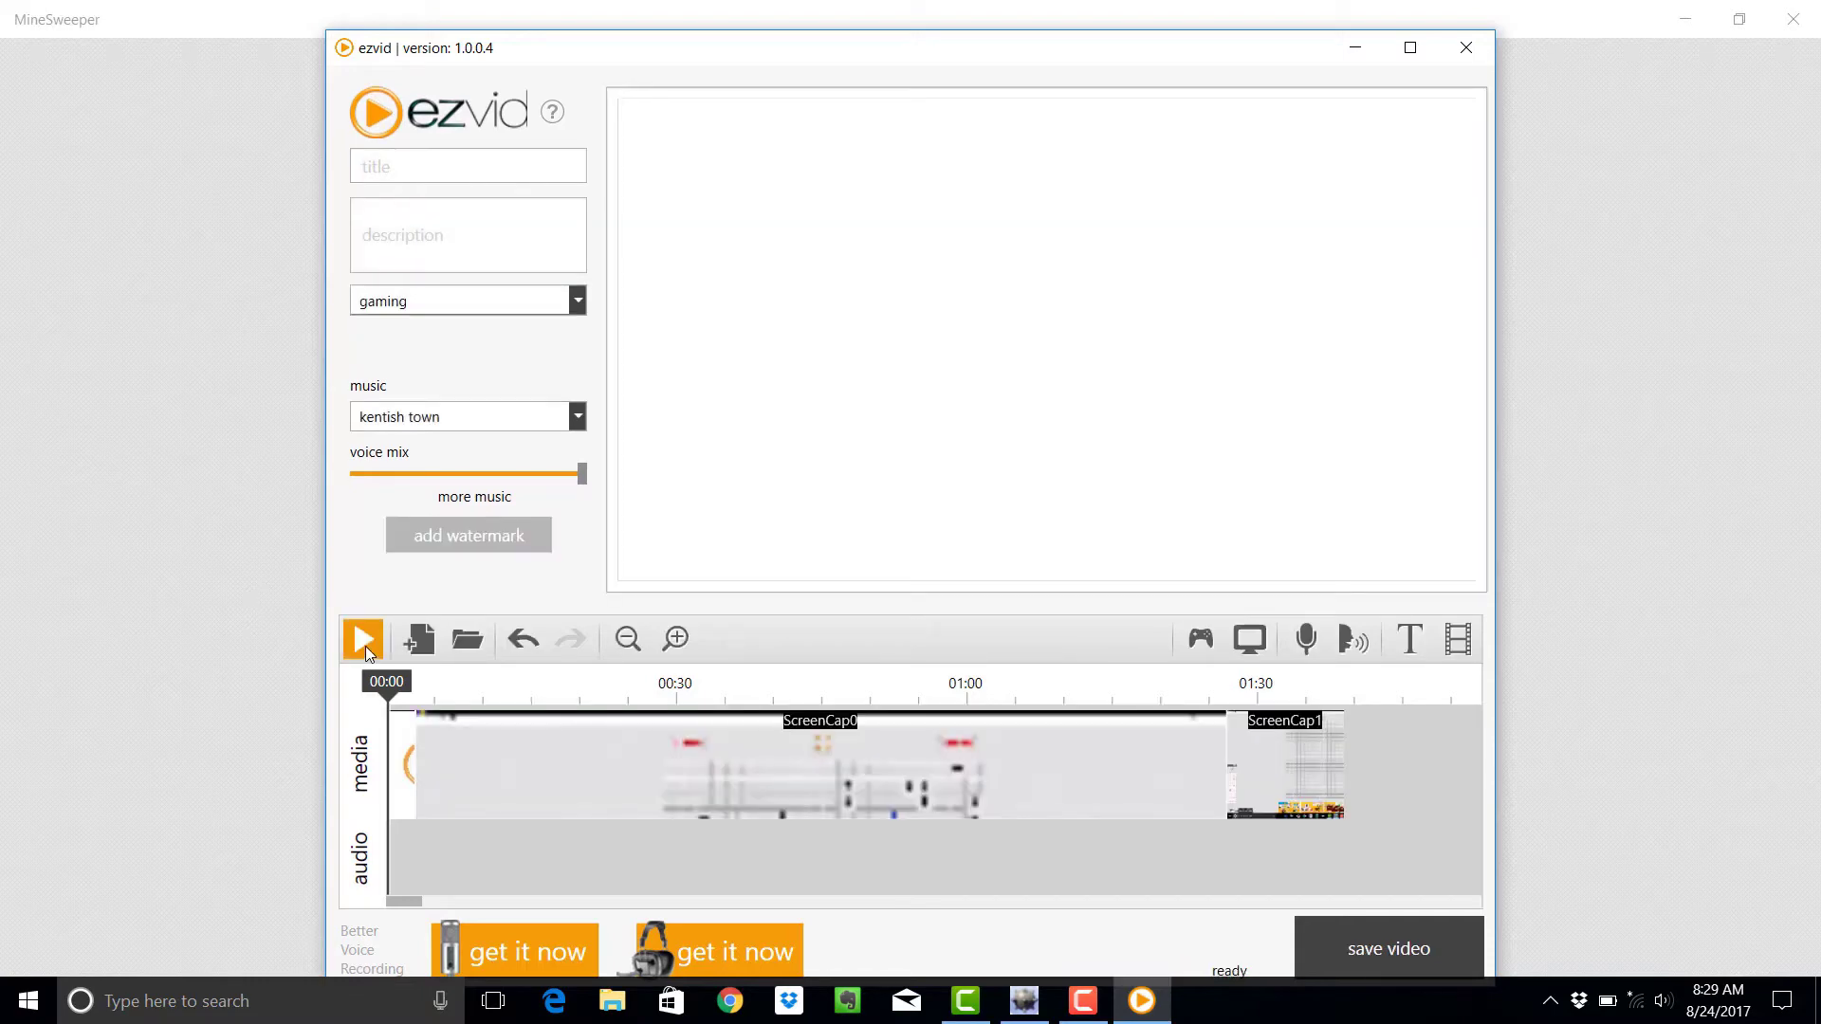
Preview the project, then create a text slide reading 'Minesweeper is cool'
{"action": "left_click", "coordinate": [366, 646]}
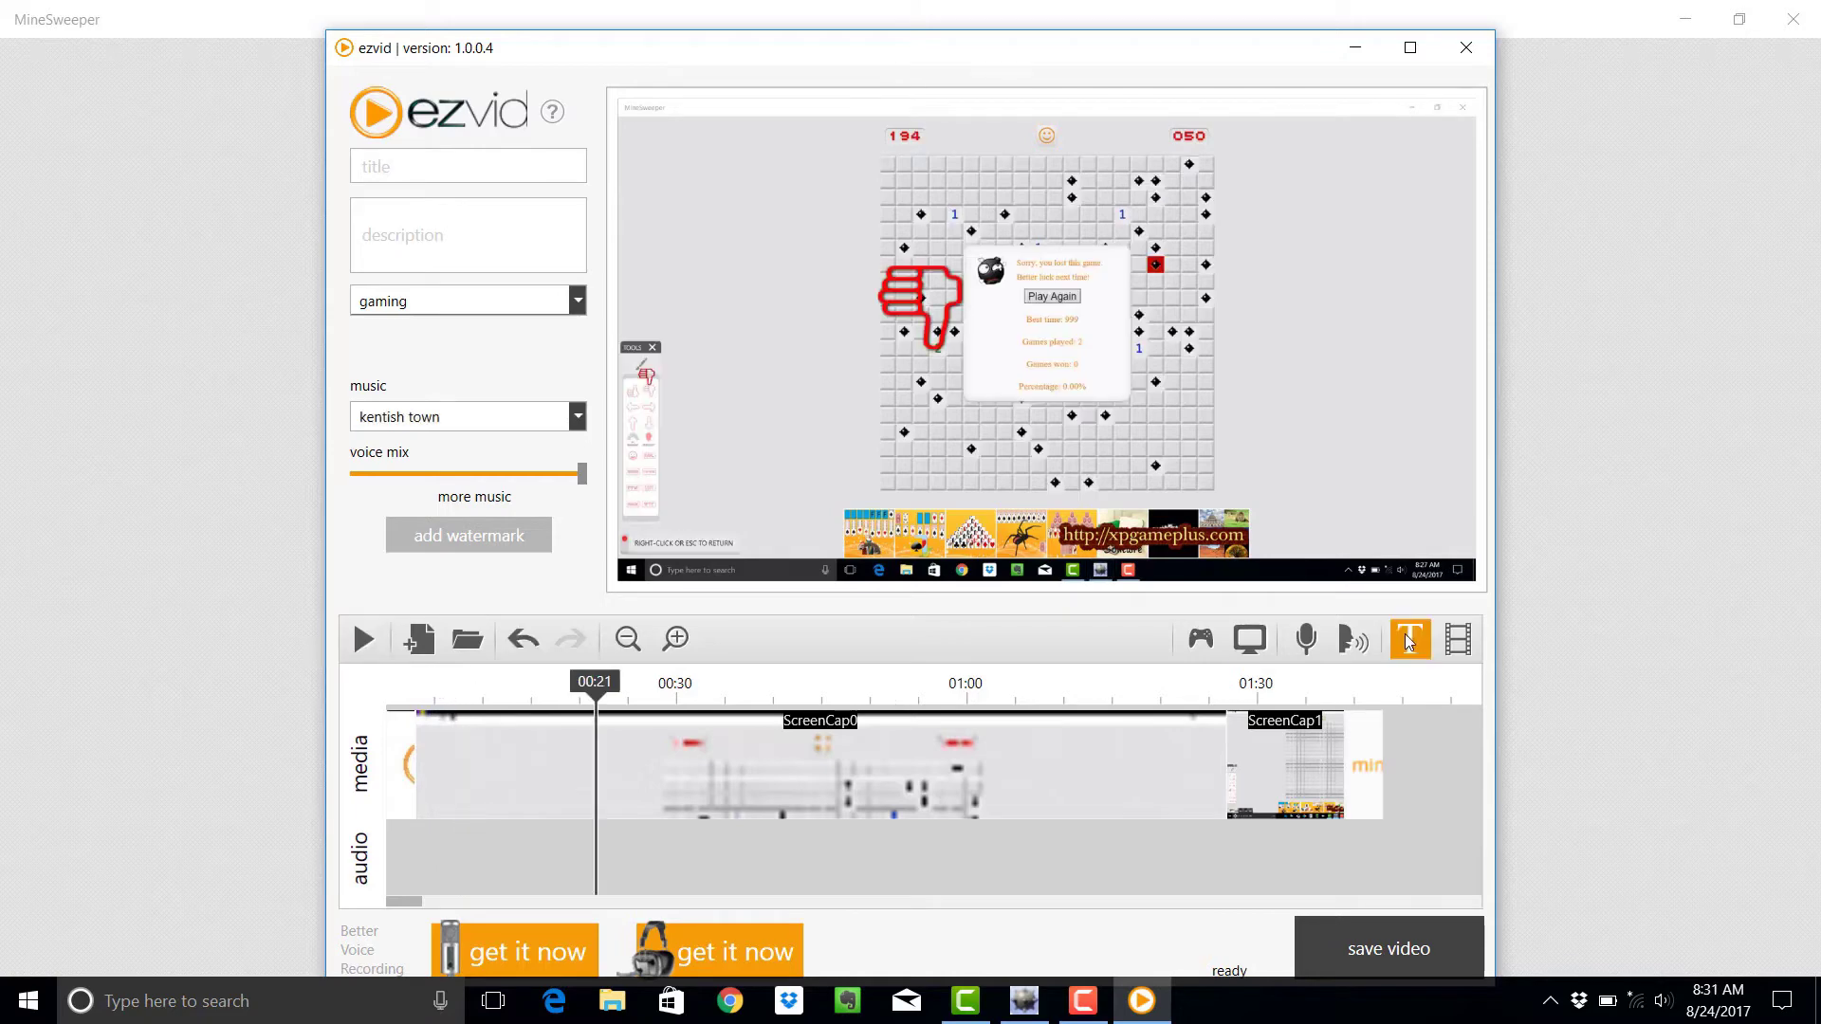
{"action": "left_click", "coordinate": [1411, 639]}
{"action": "type", "text": "Mtype here"}
{"action": "key", "text": "shift+End"}
{"action": "type", "text": "inesweeper is cool"}
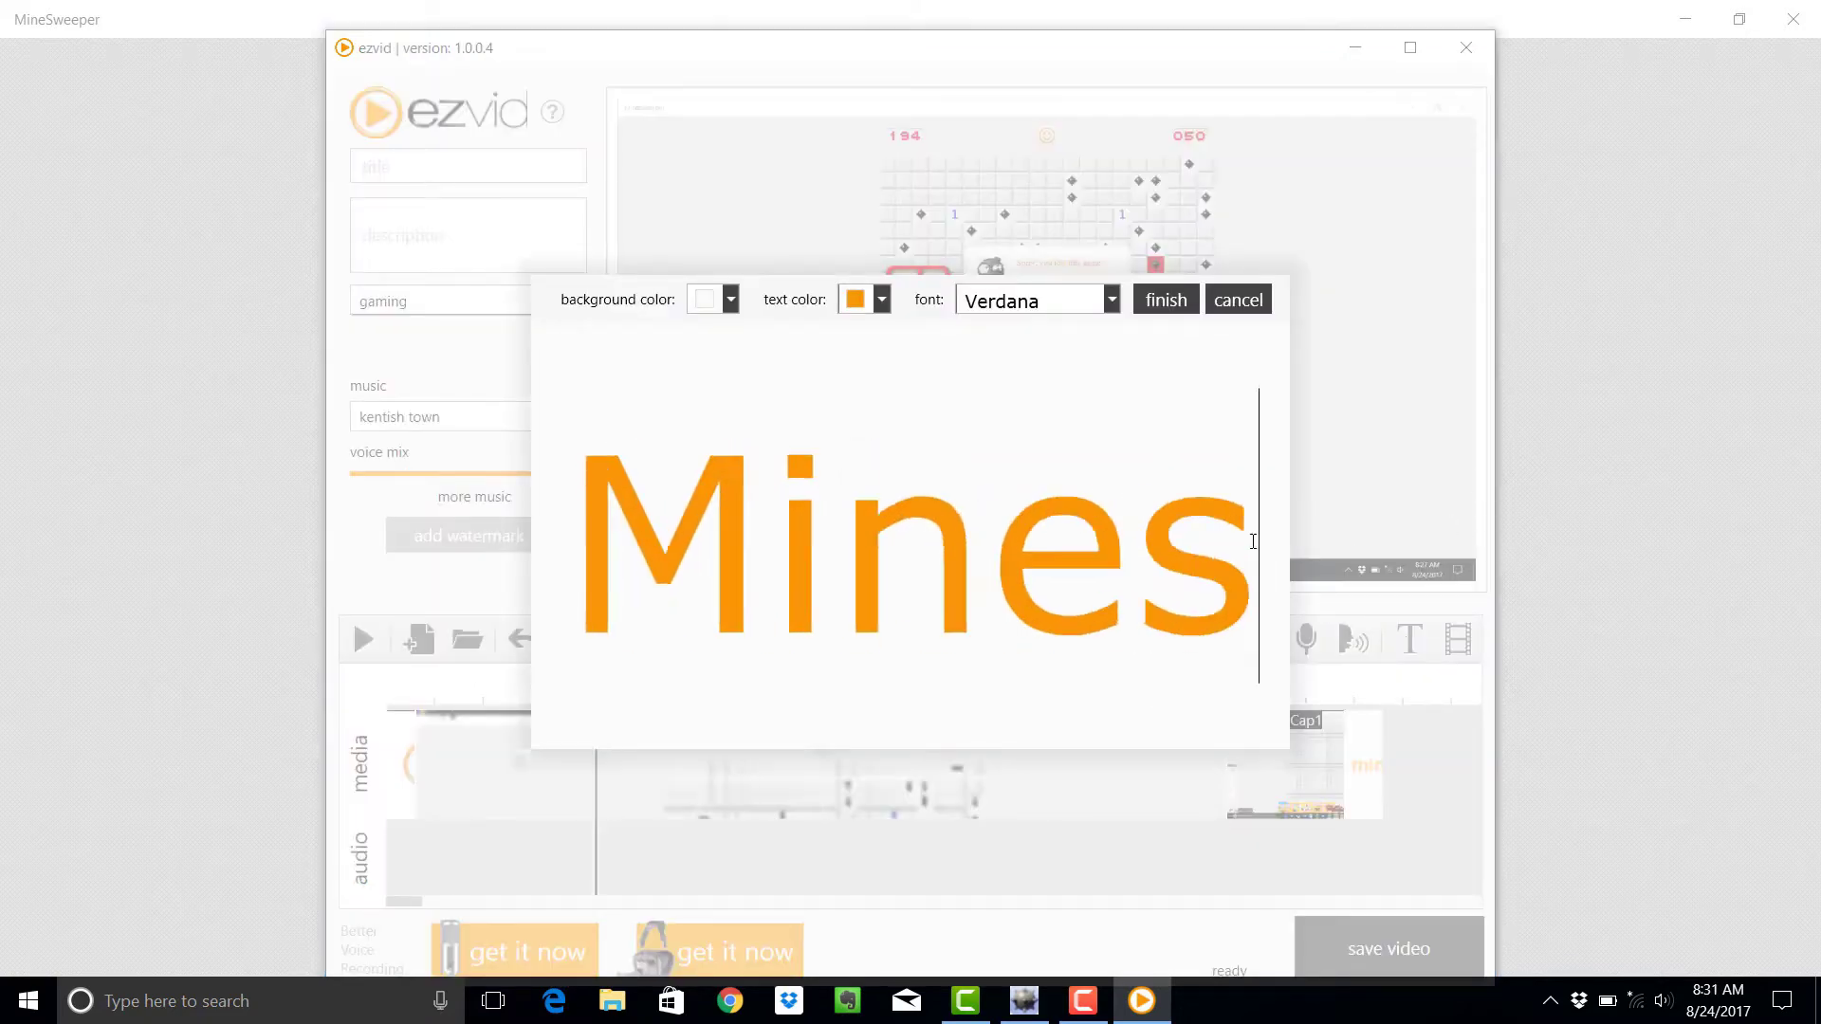
Give the slide black text on a red background and add it to the timeline
{"action": "left_click", "coordinate": [879, 307]}
{"action": "left_click", "coordinate": [859, 337]}
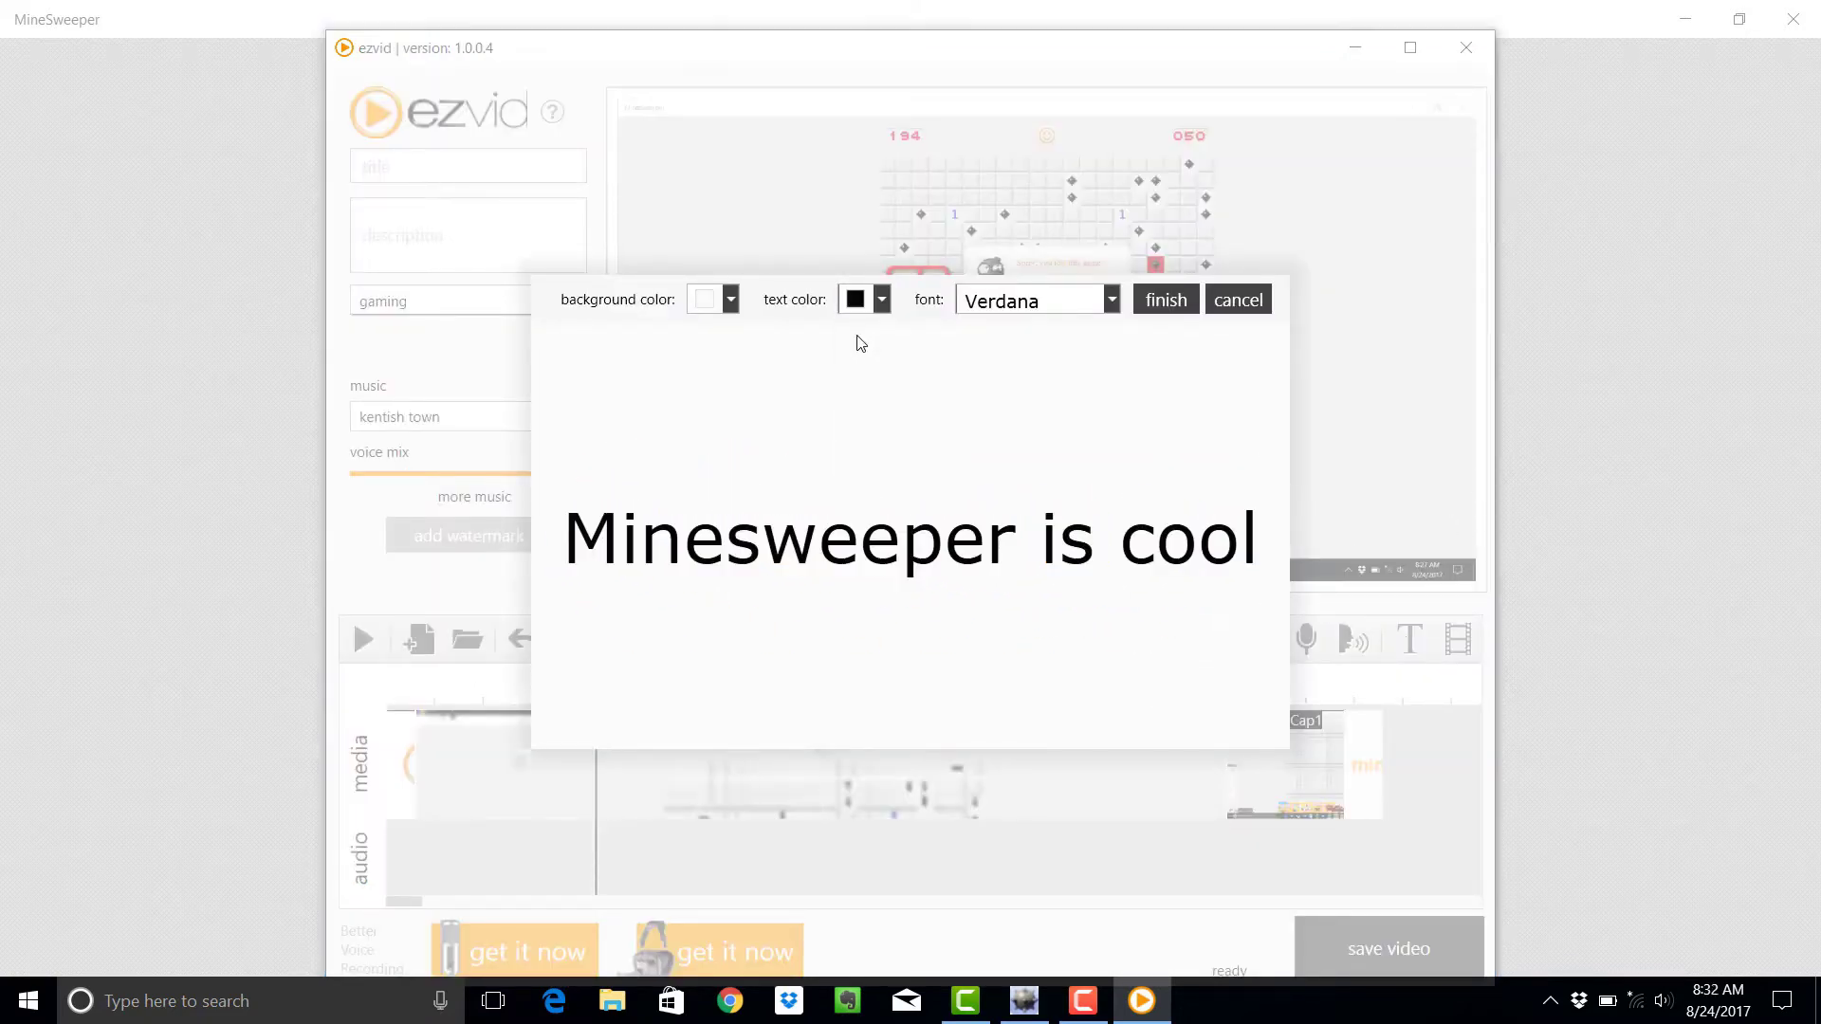
{"action": "left_click", "coordinate": [731, 300]}
{"action": "left_click", "coordinate": [707, 365]}
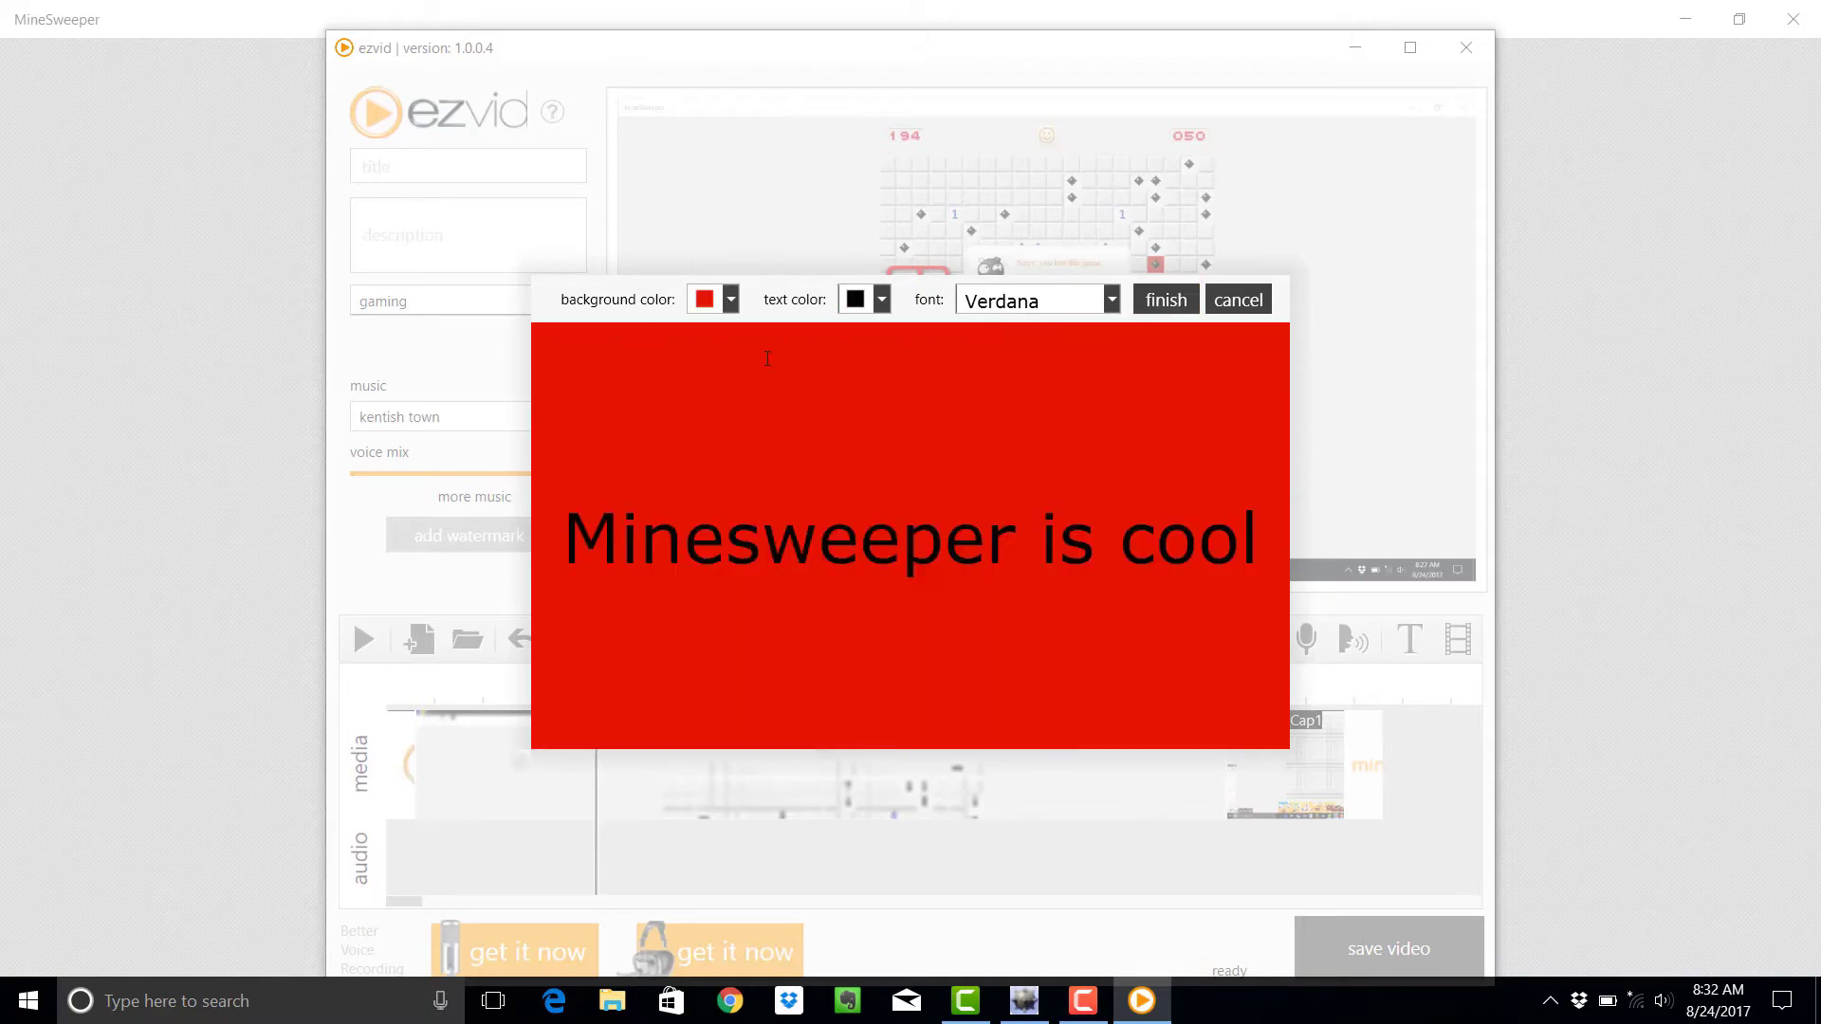
{"action": "left_click", "coordinate": [1166, 300]}
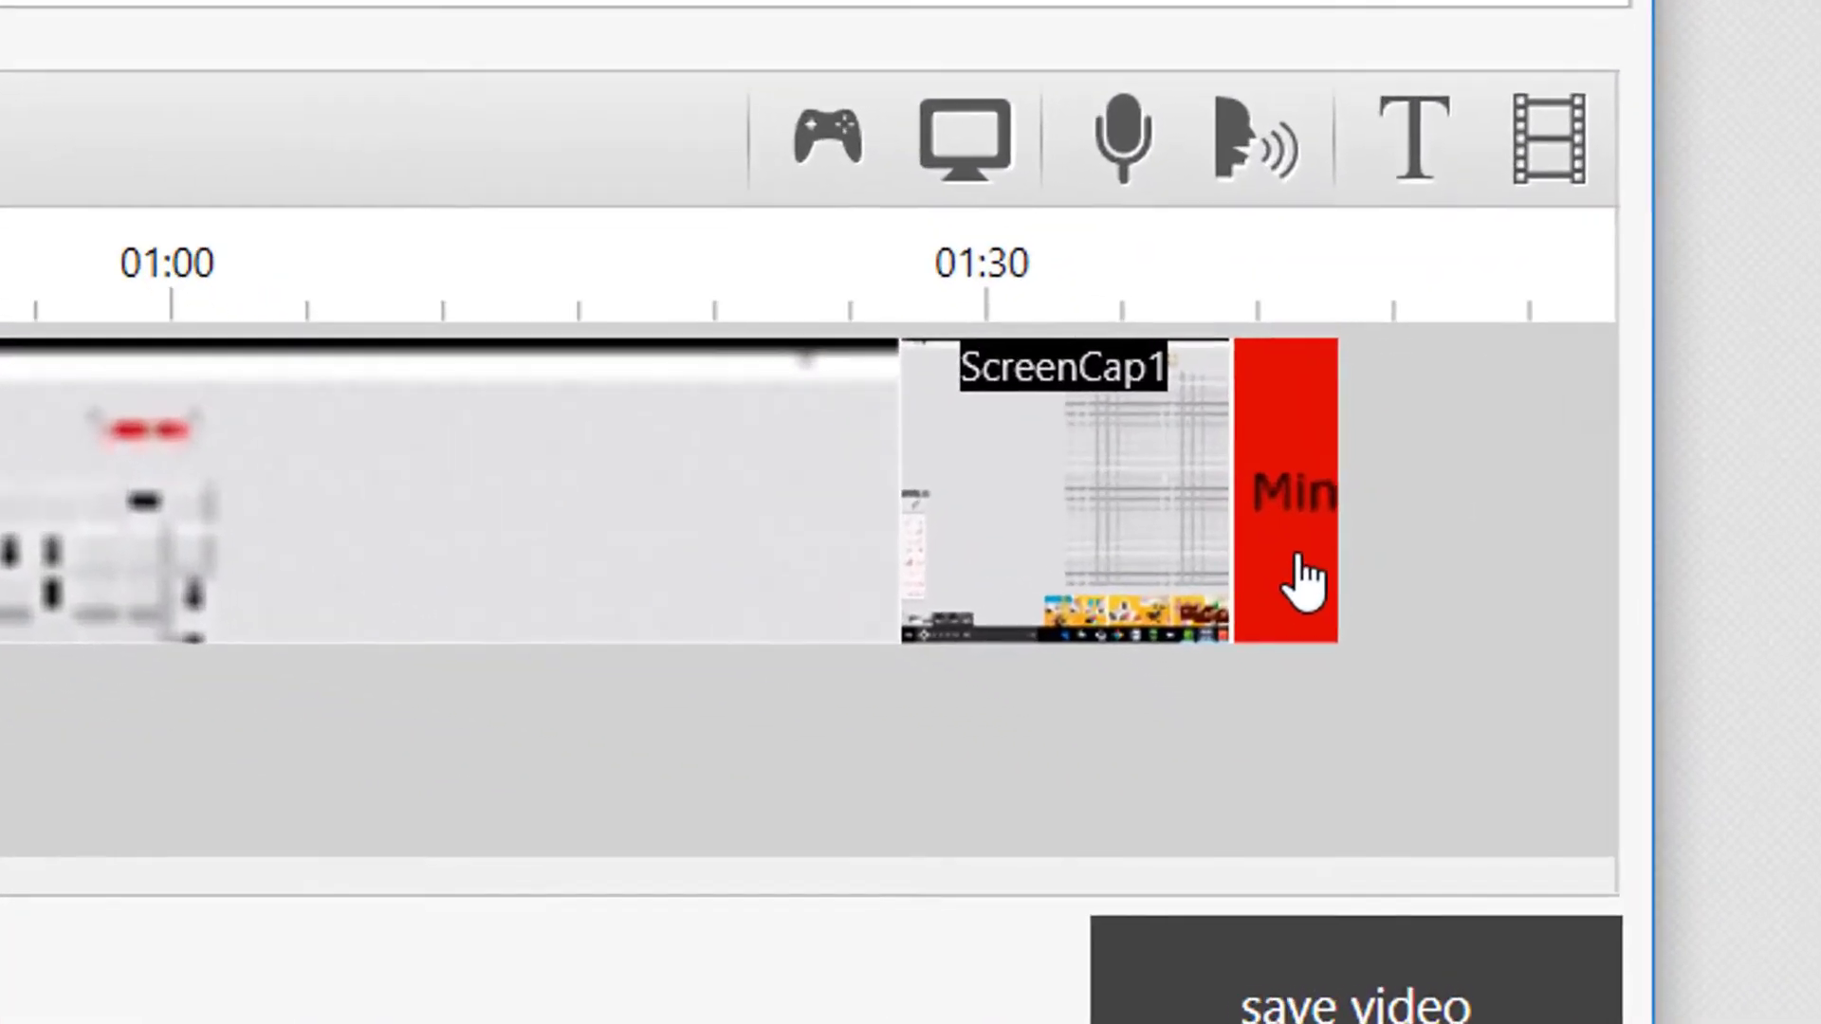
Drag the 'Minesweeper is cool' clip to the very start of the timeline
{"action": "left_click", "coordinate": [1367, 774]}
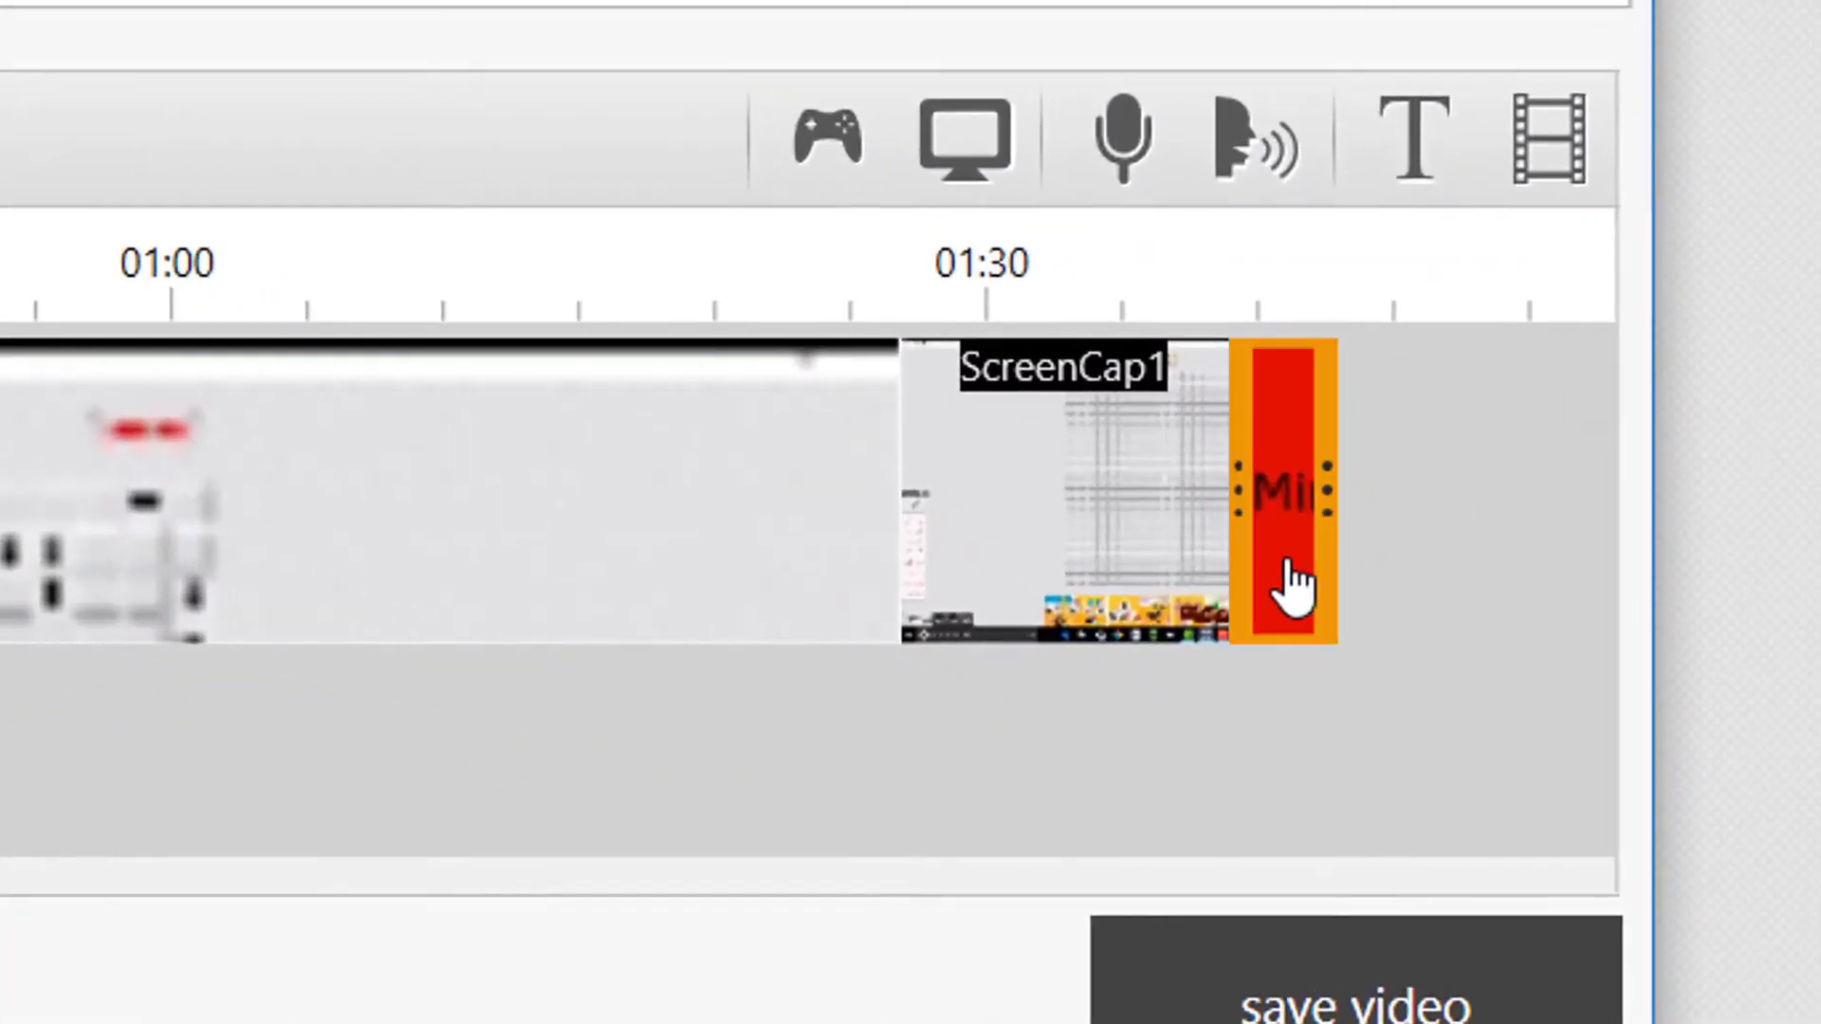
{"action": "left_click_drag", "start_coordinate": [1367, 774], "coordinate": [1184, 825]}
{"action": "left_click_drag", "start_coordinate": [1072, 659], "coordinate": [0, 607]}
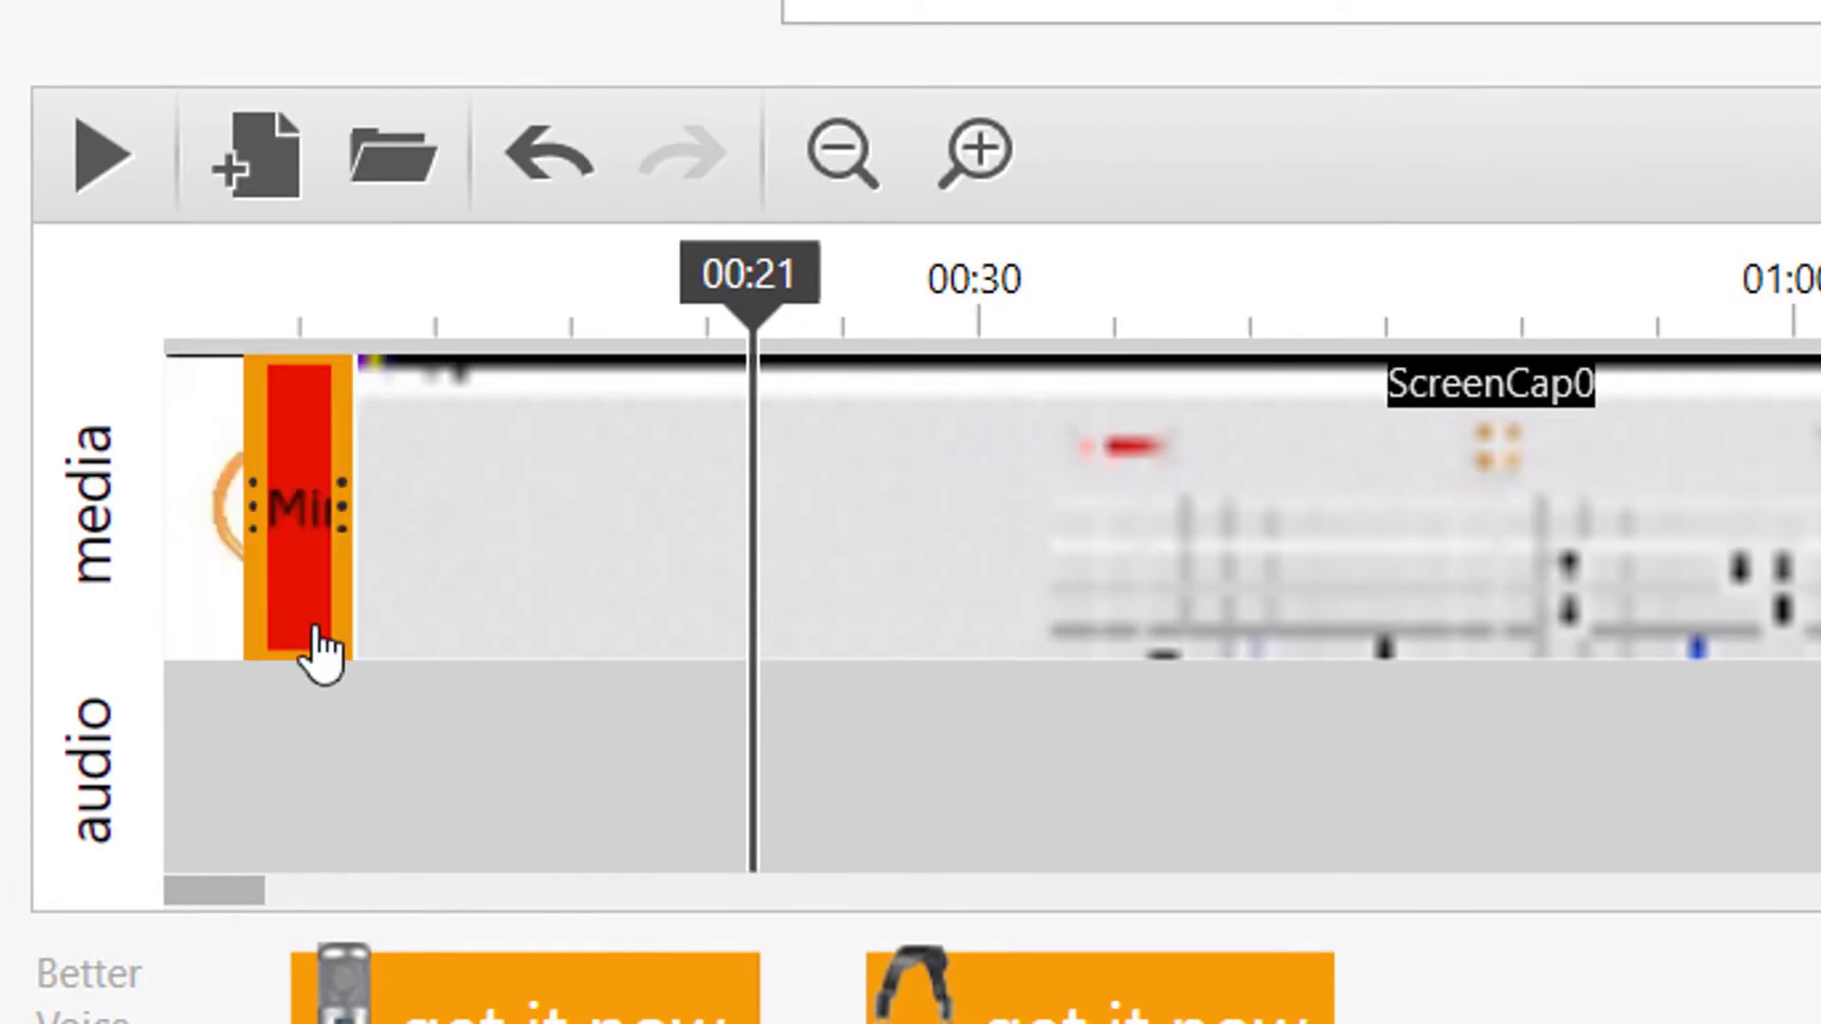
Generate synthesized speech from the text slides, play it from near the start, and open the music list
{"action": "left_click", "coordinate": [1528, 271]}
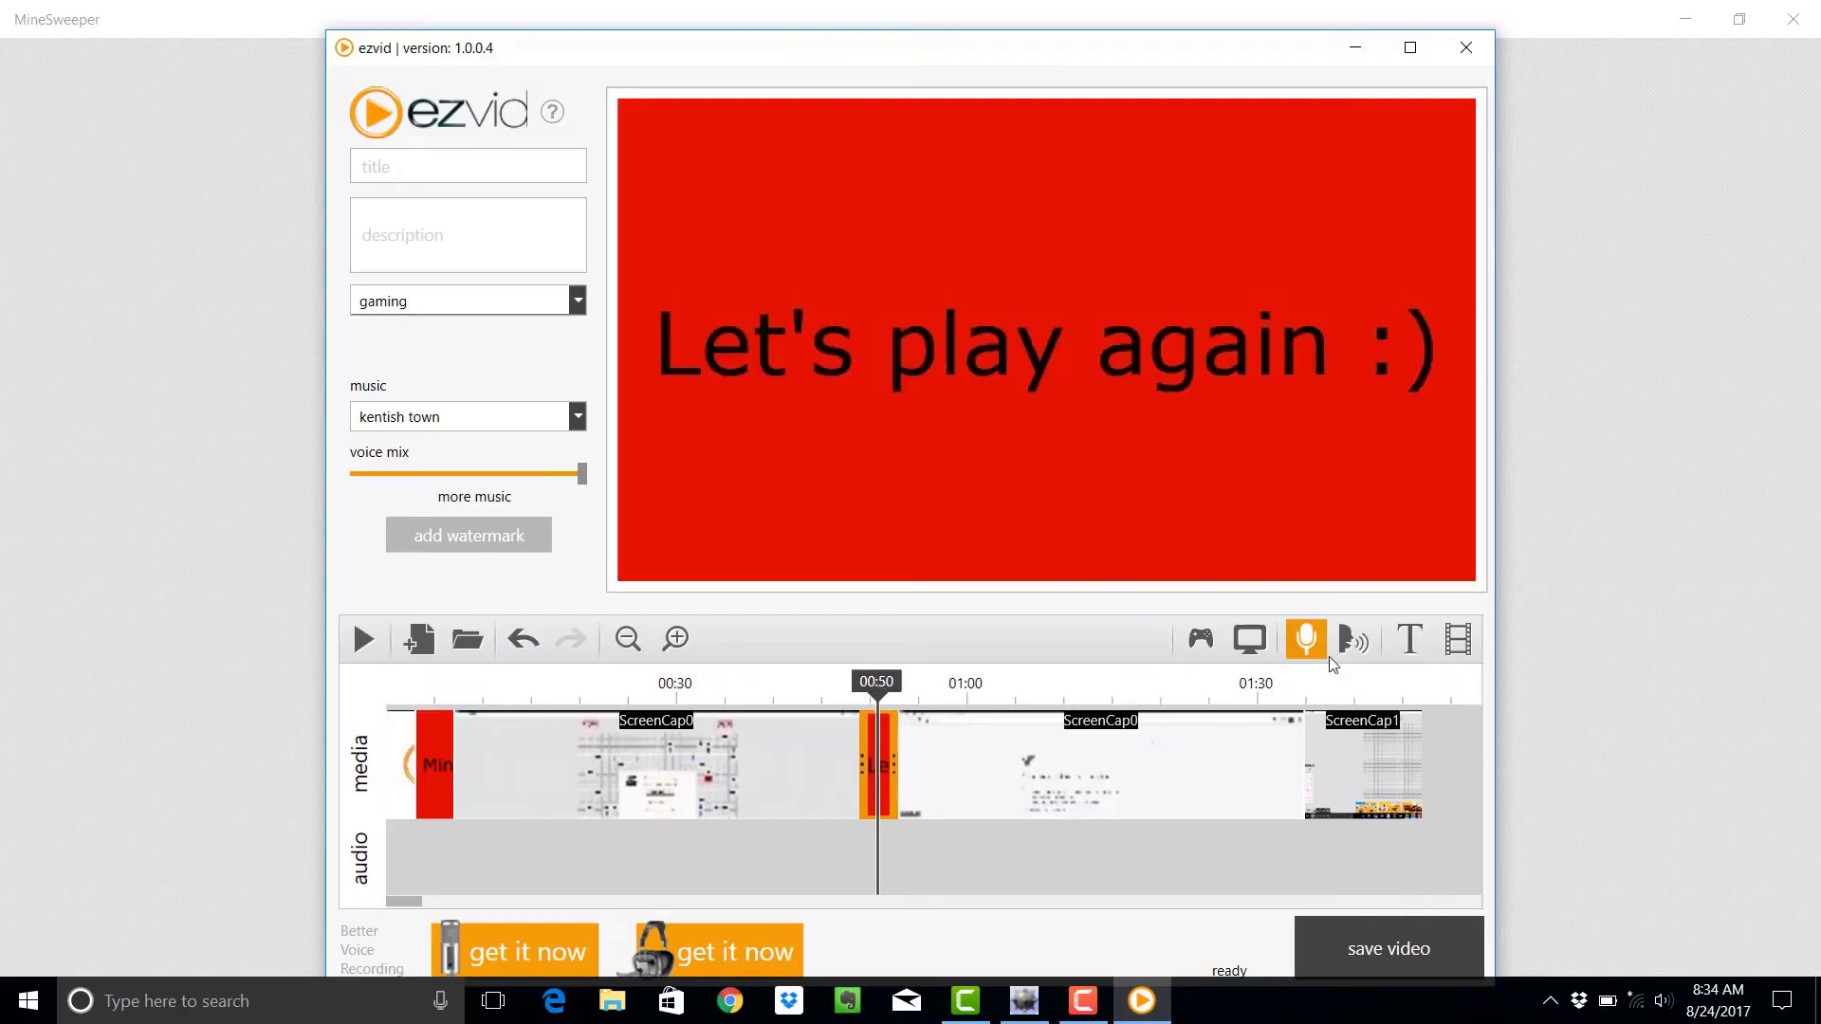
{"action": "left_click", "coordinate": [1351, 647]}
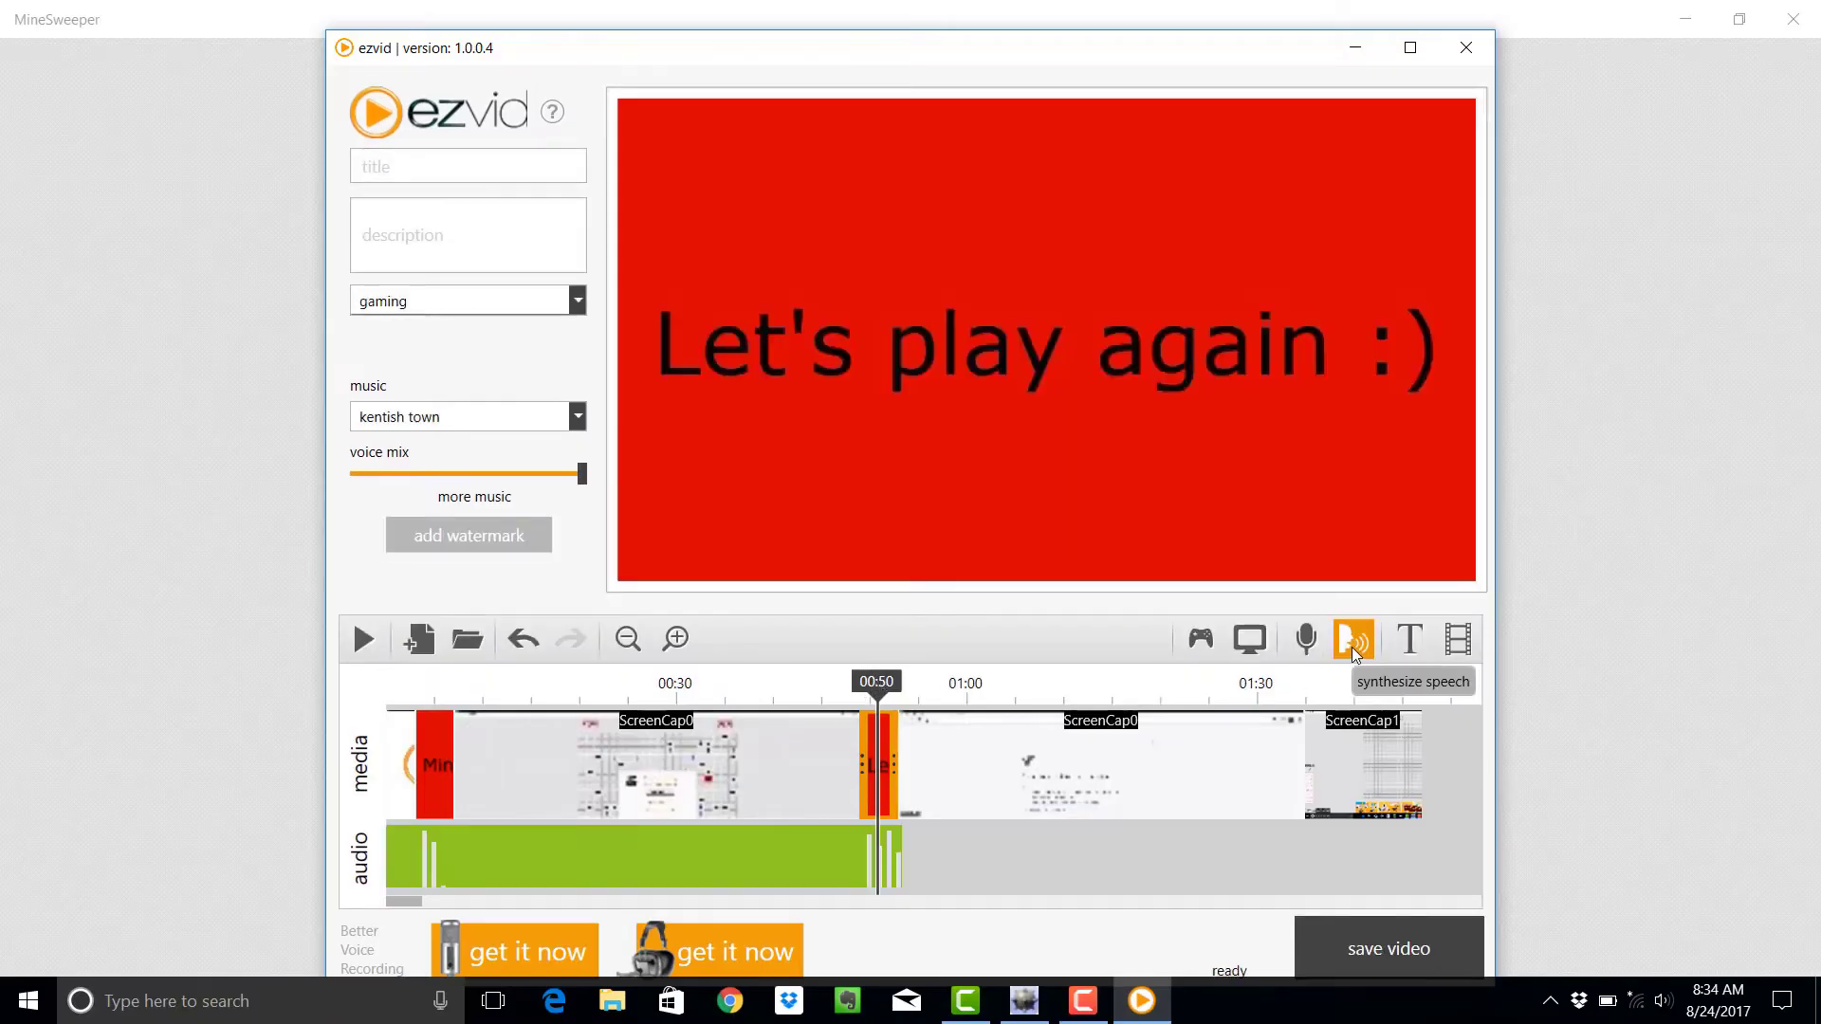
{"action": "left_click_drag", "start_coordinate": [877, 681], "coordinate": [413, 653]}
{"action": "key", "text": "space"}
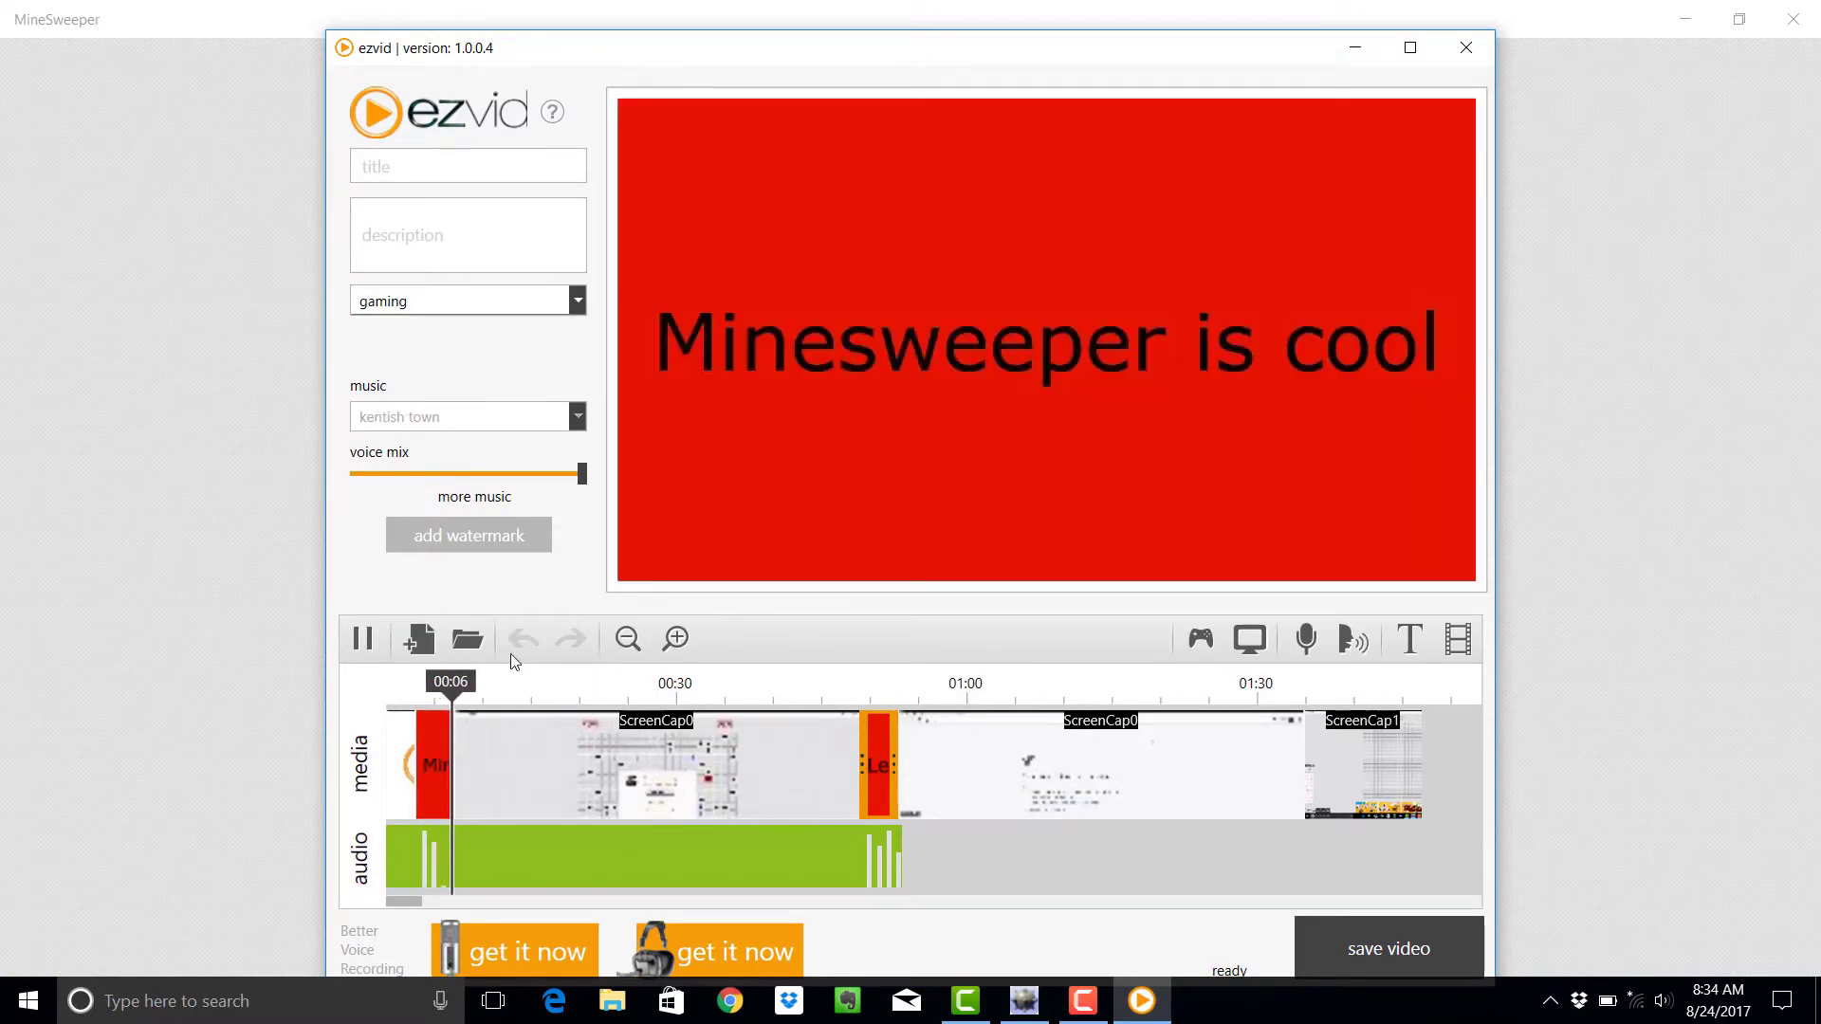
{"action": "key", "text": "space"}
{"action": "left_click", "coordinate": [577, 416]}
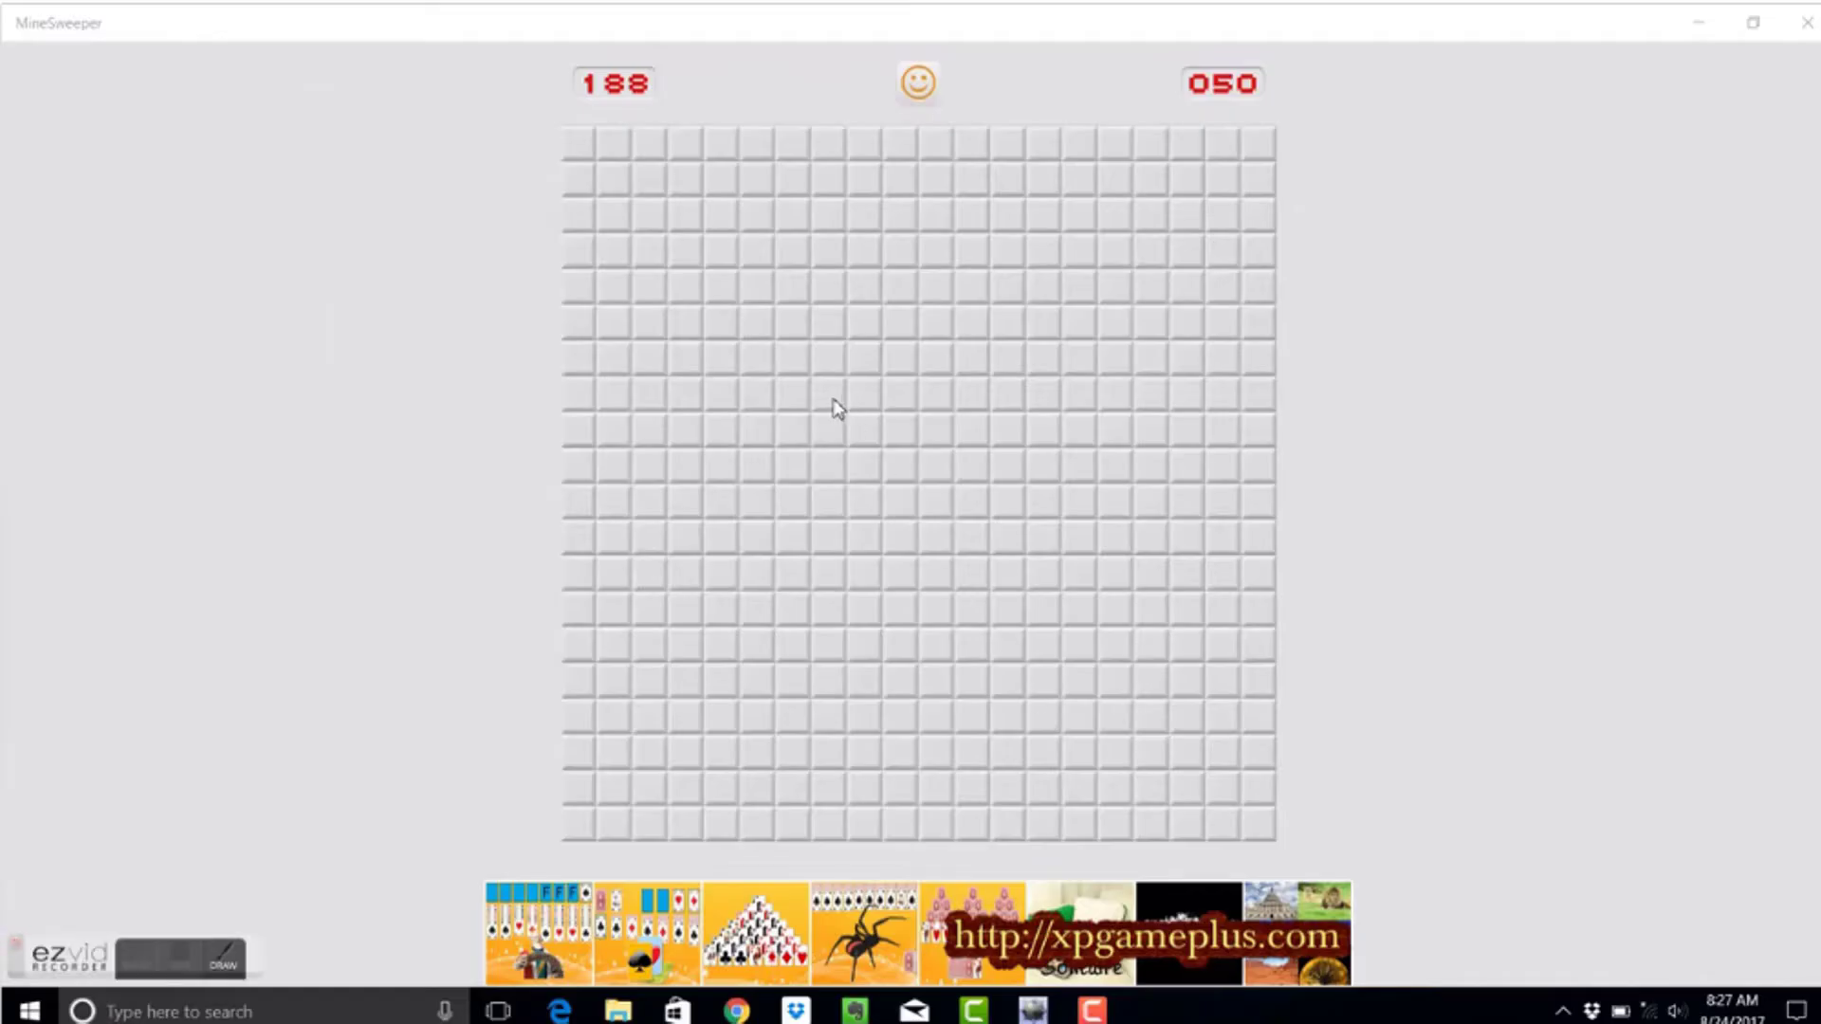
Close the music list and play the captured Minesweeper footage in the preview
{"action": "left_click", "coordinate": [834, 400]}
{"action": "left_click", "coordinate": [722, 252]}
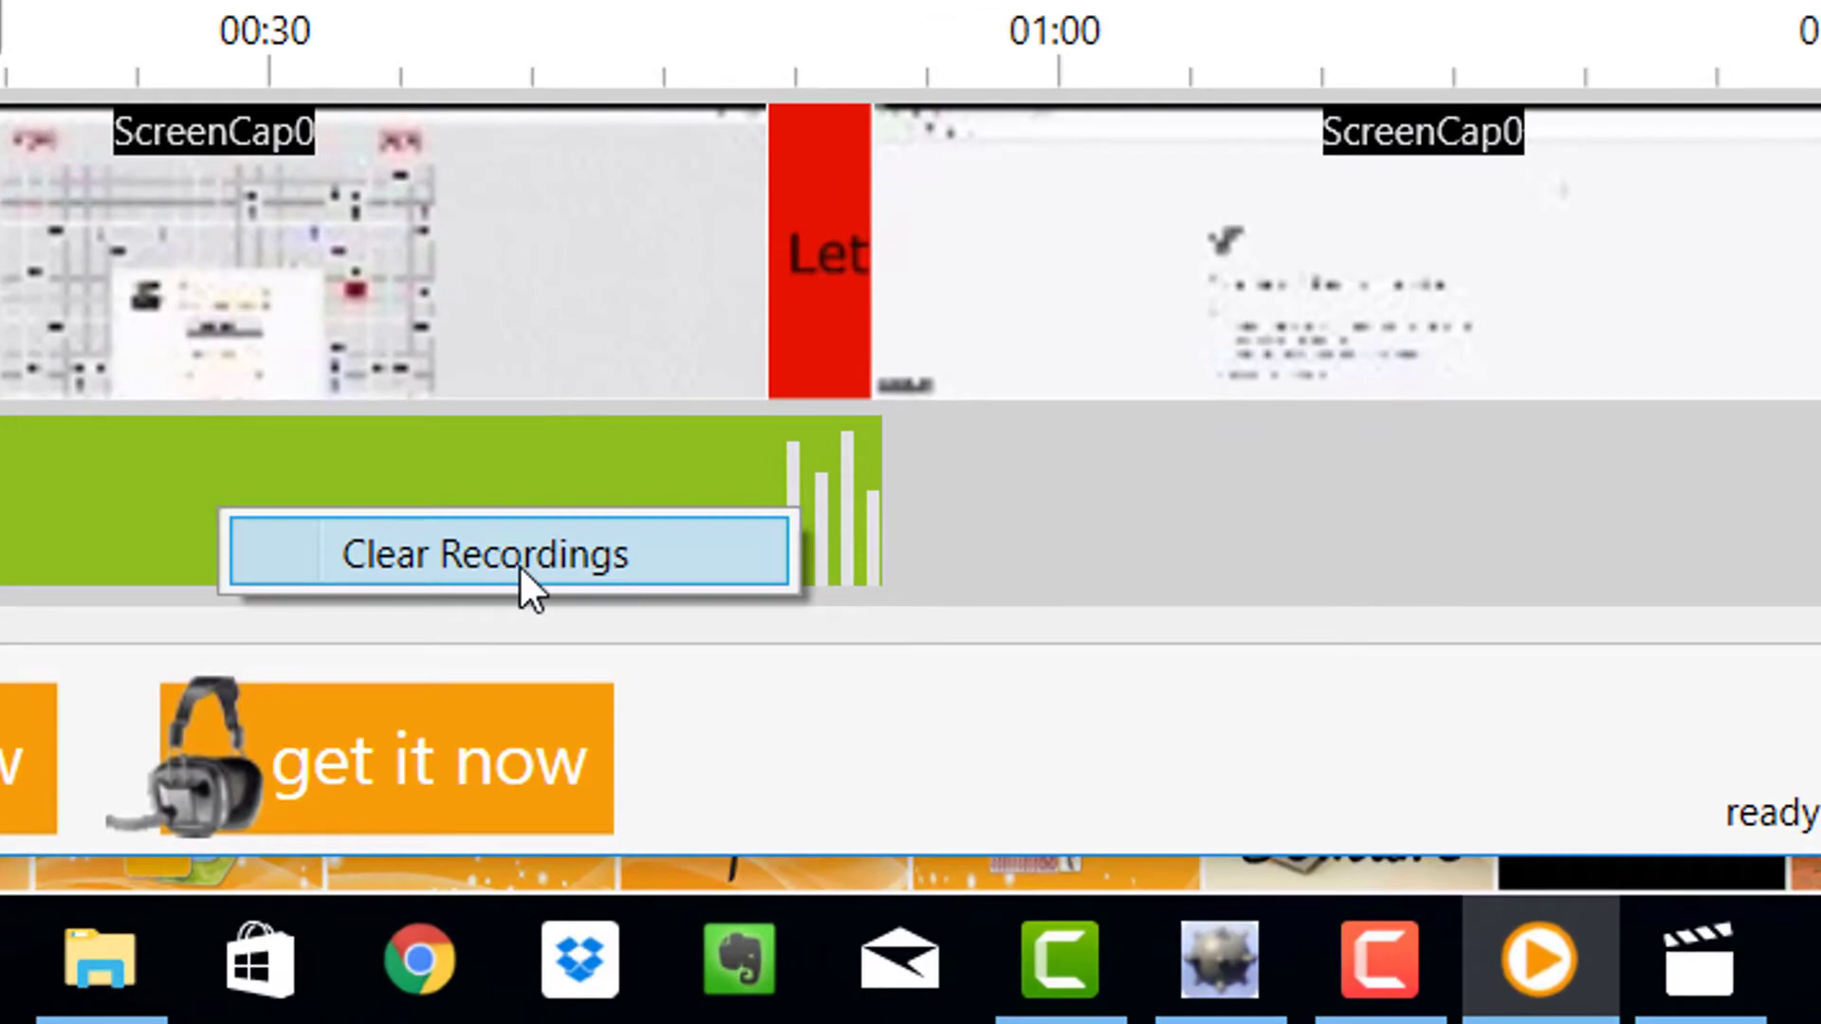
Clear the synthesized speech recordings, replay from 00:00, and open the first ScreenCap0 clip's options
{"action": "left_click", "coordinate": [520, 565]}
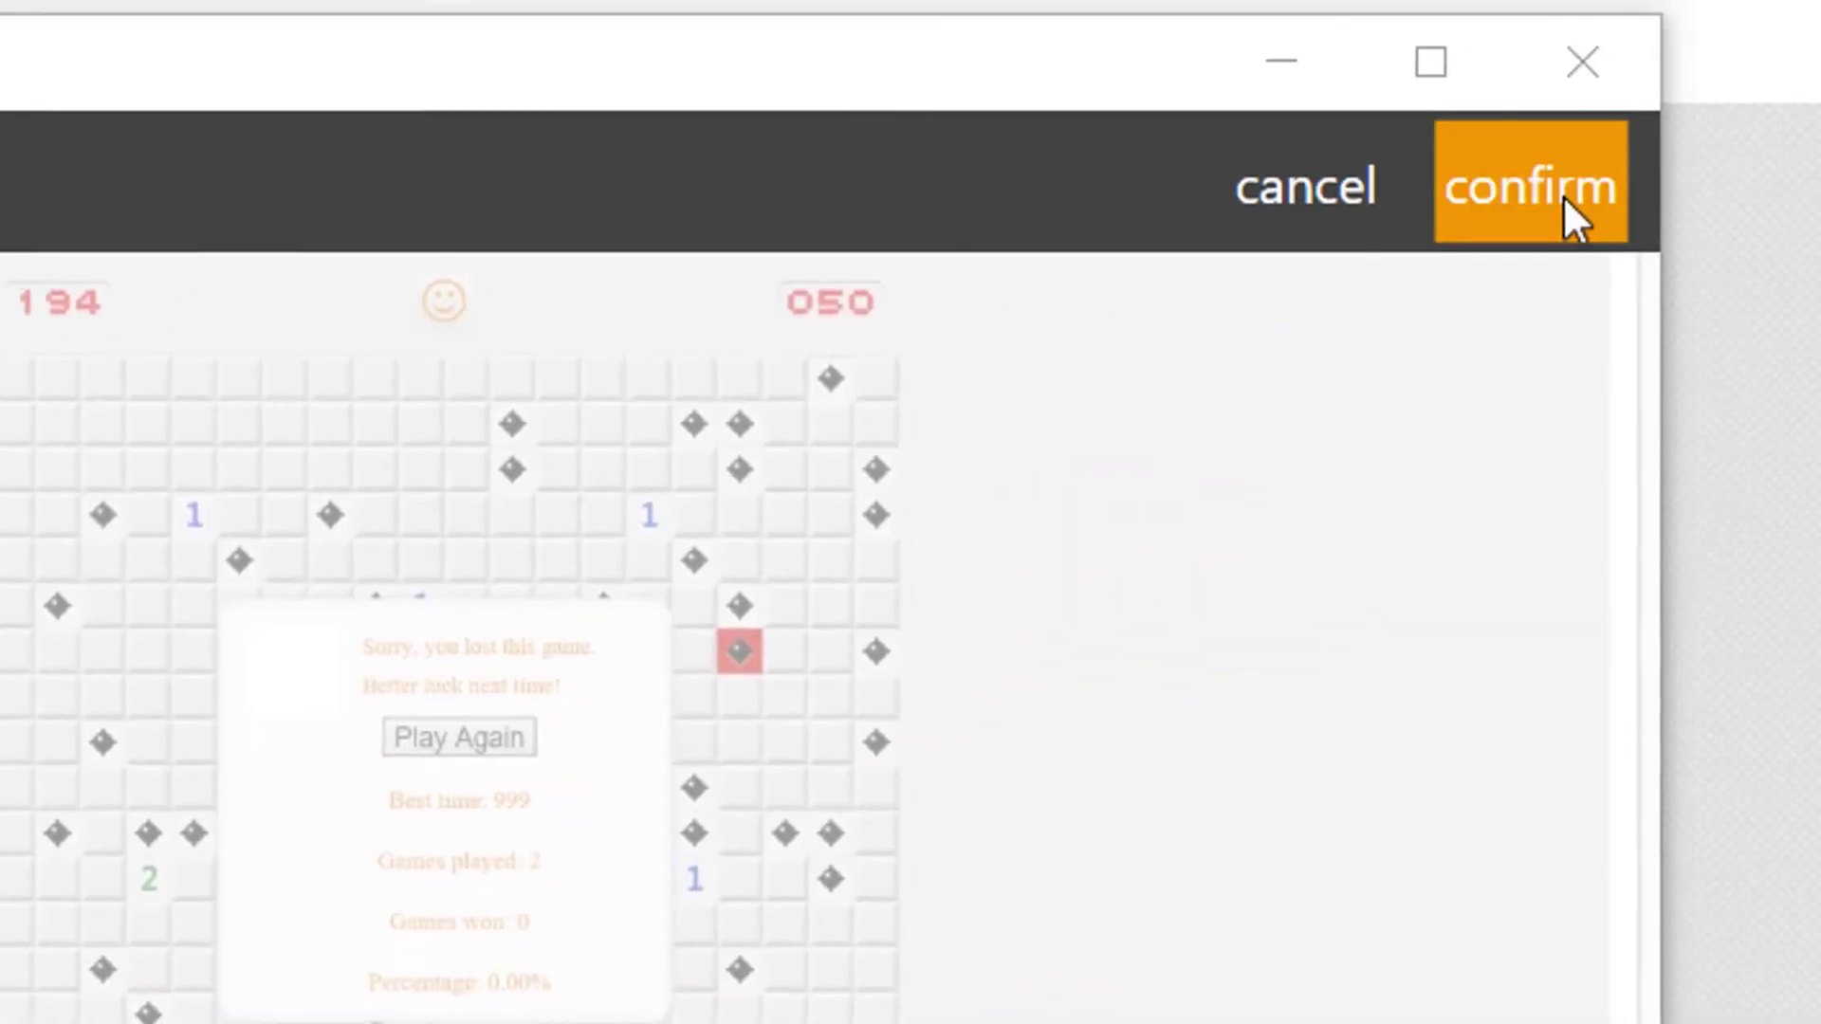
{"action": "left_click", "coordinate": [1570, 213]}
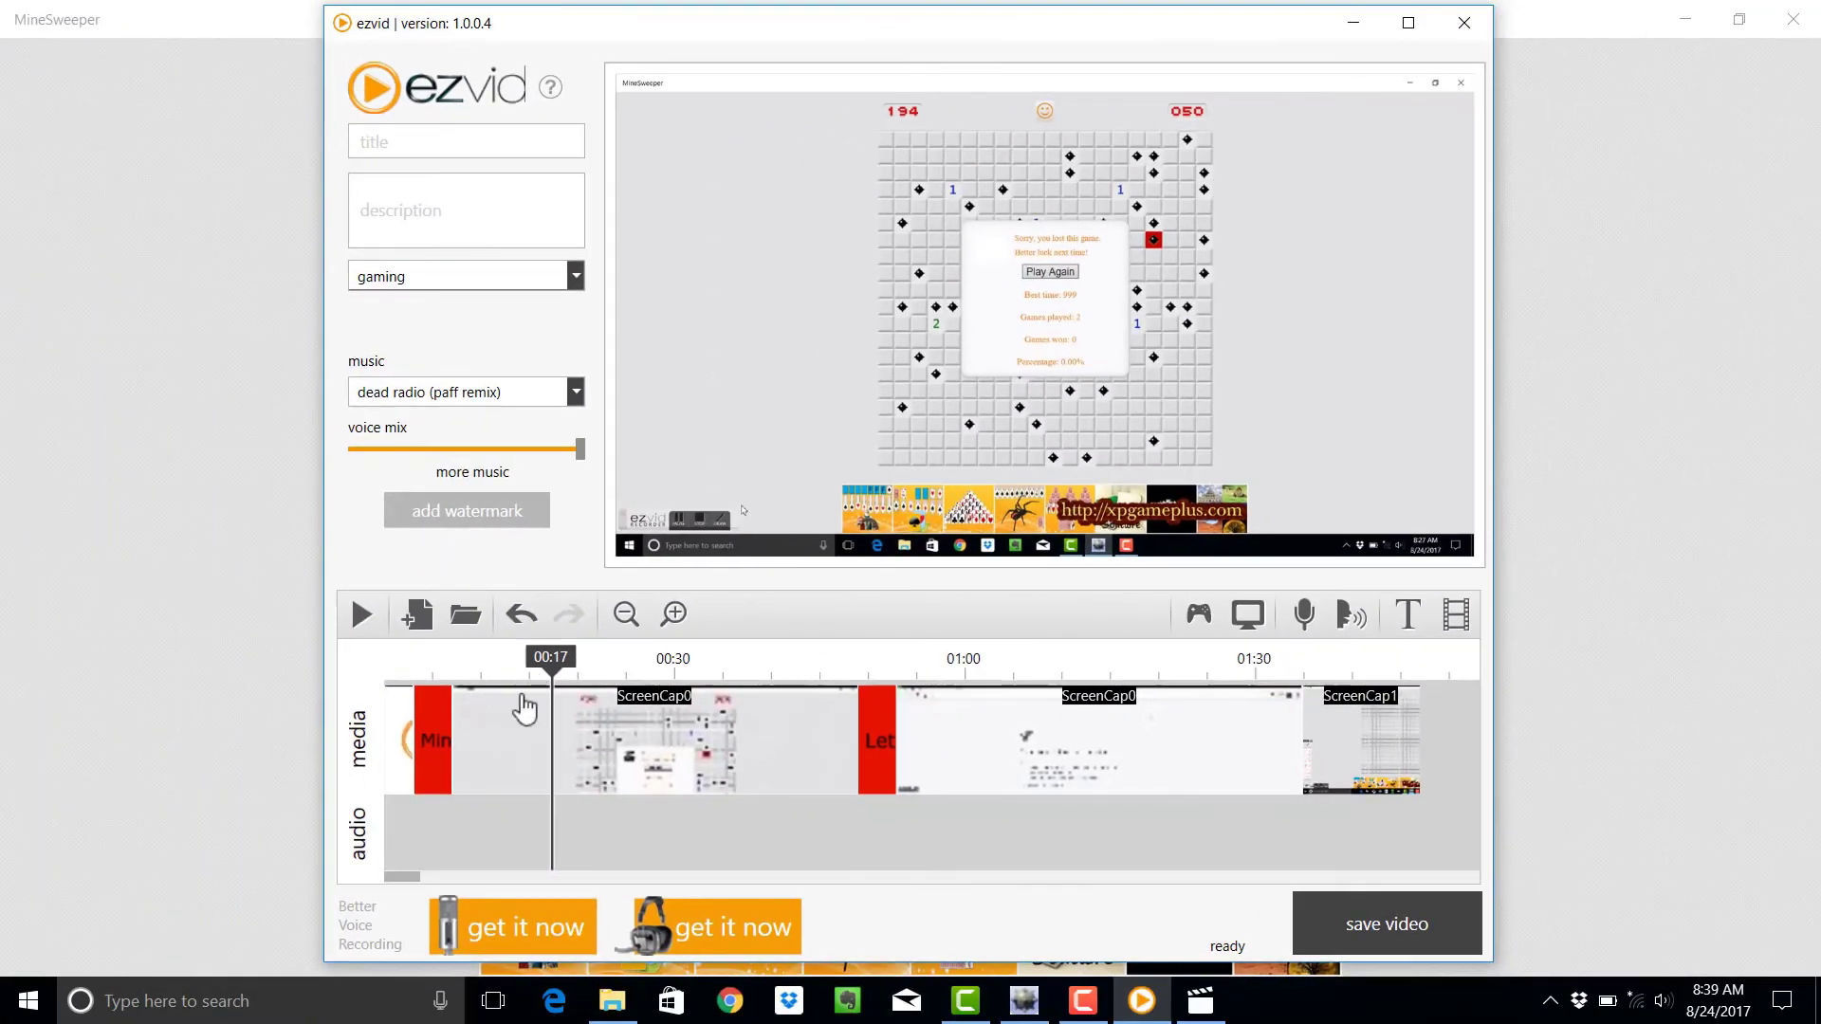
{"action": "left_click_drag", "start_coordinate": [556, 664], "coordinate": [389, 658]}
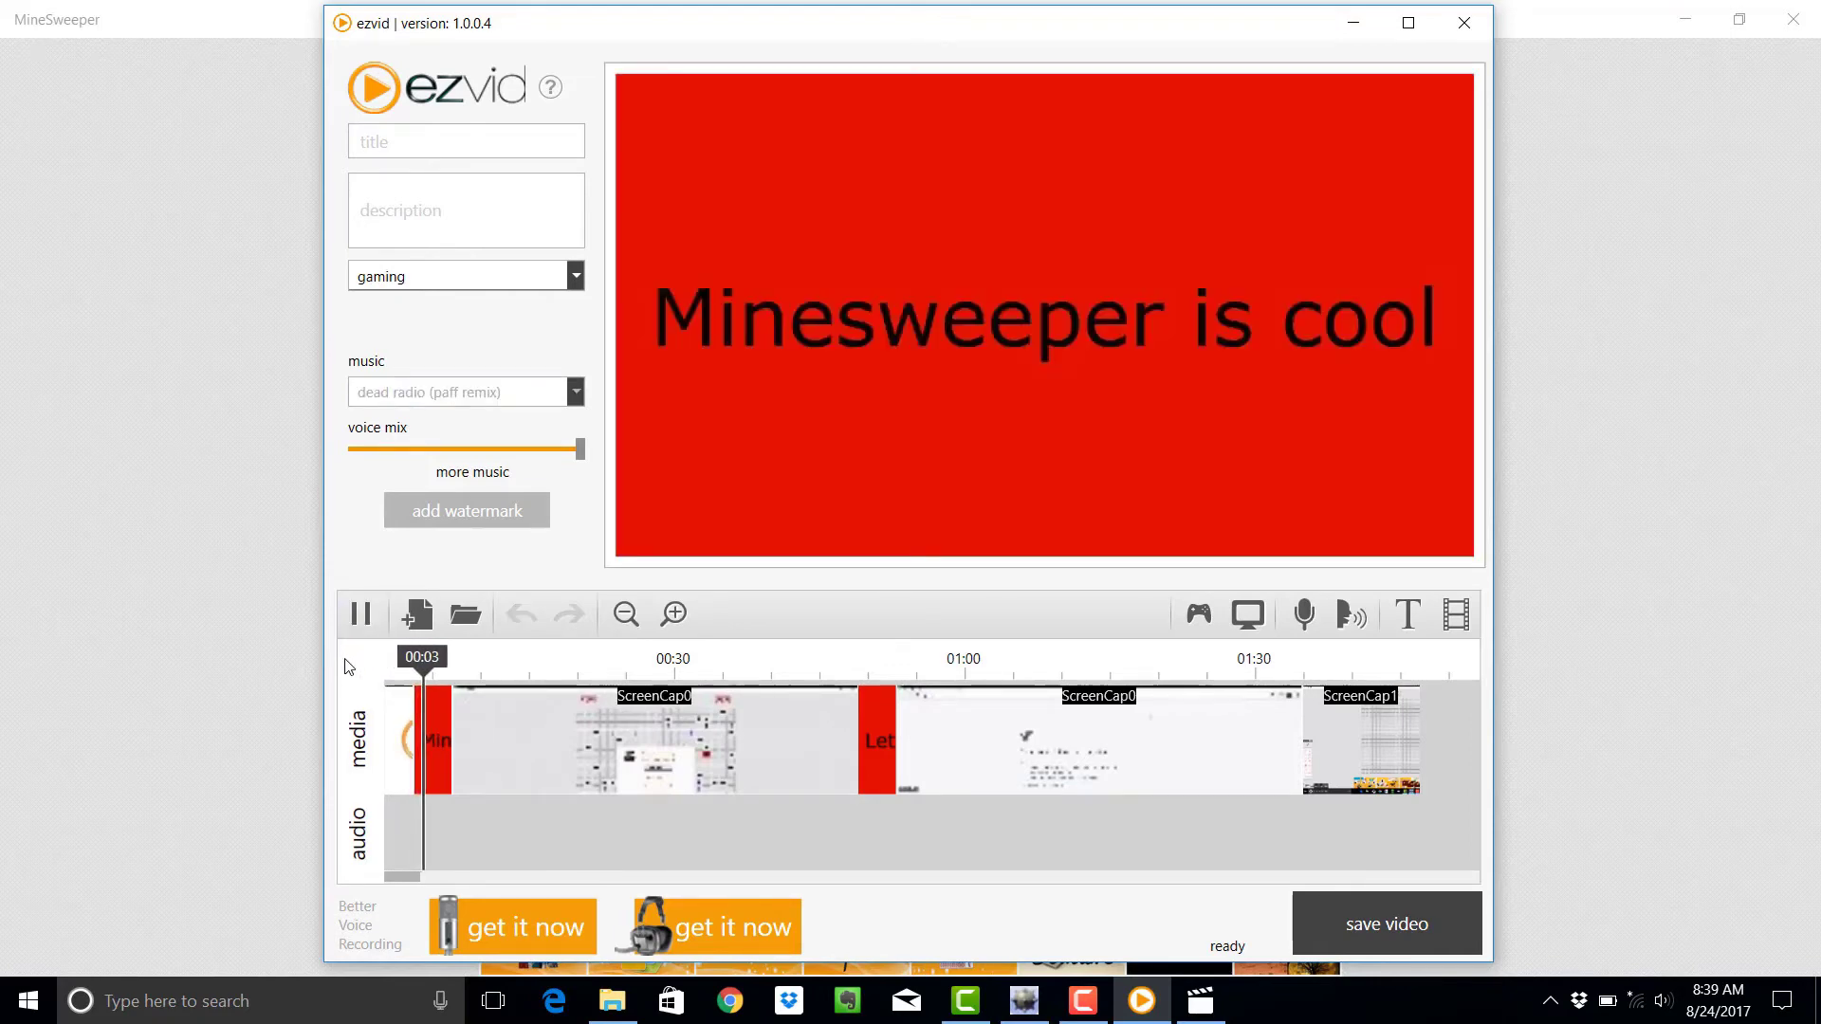
{"action": "left_click", "coordinate": [477, 744]}
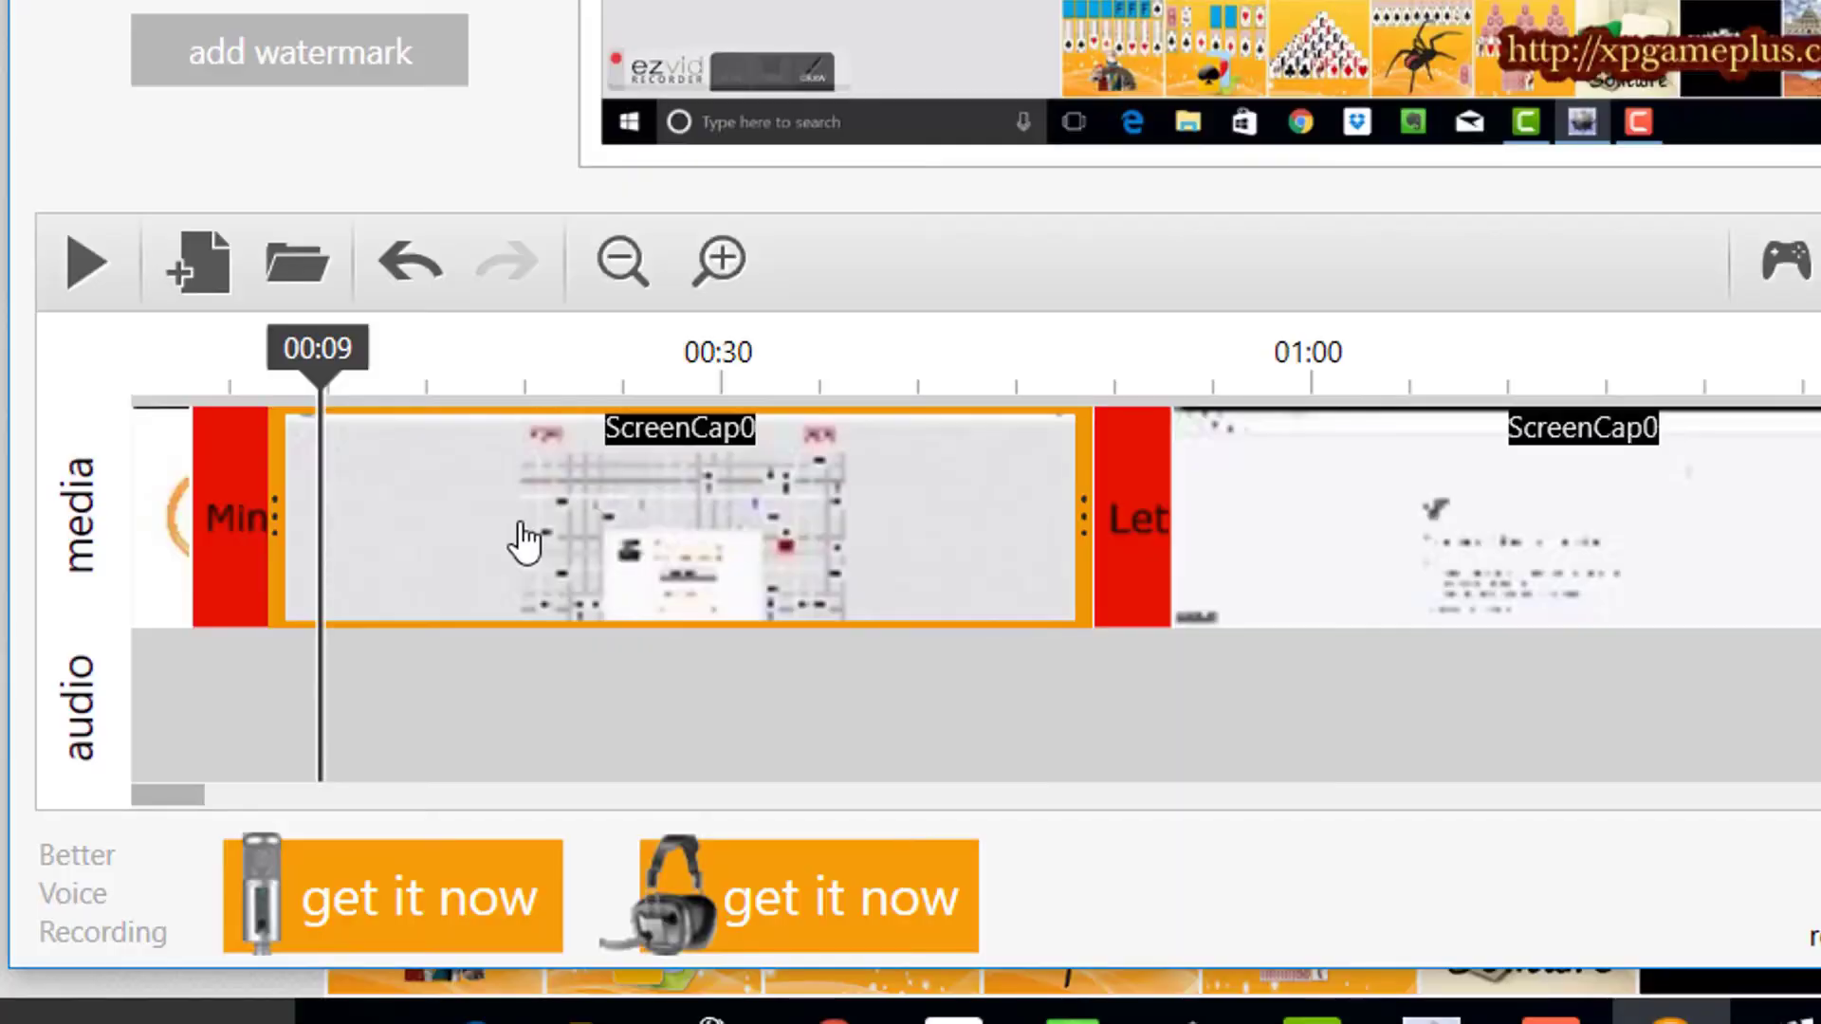
{"action": "right_click", "coordinate": [525, 541]}
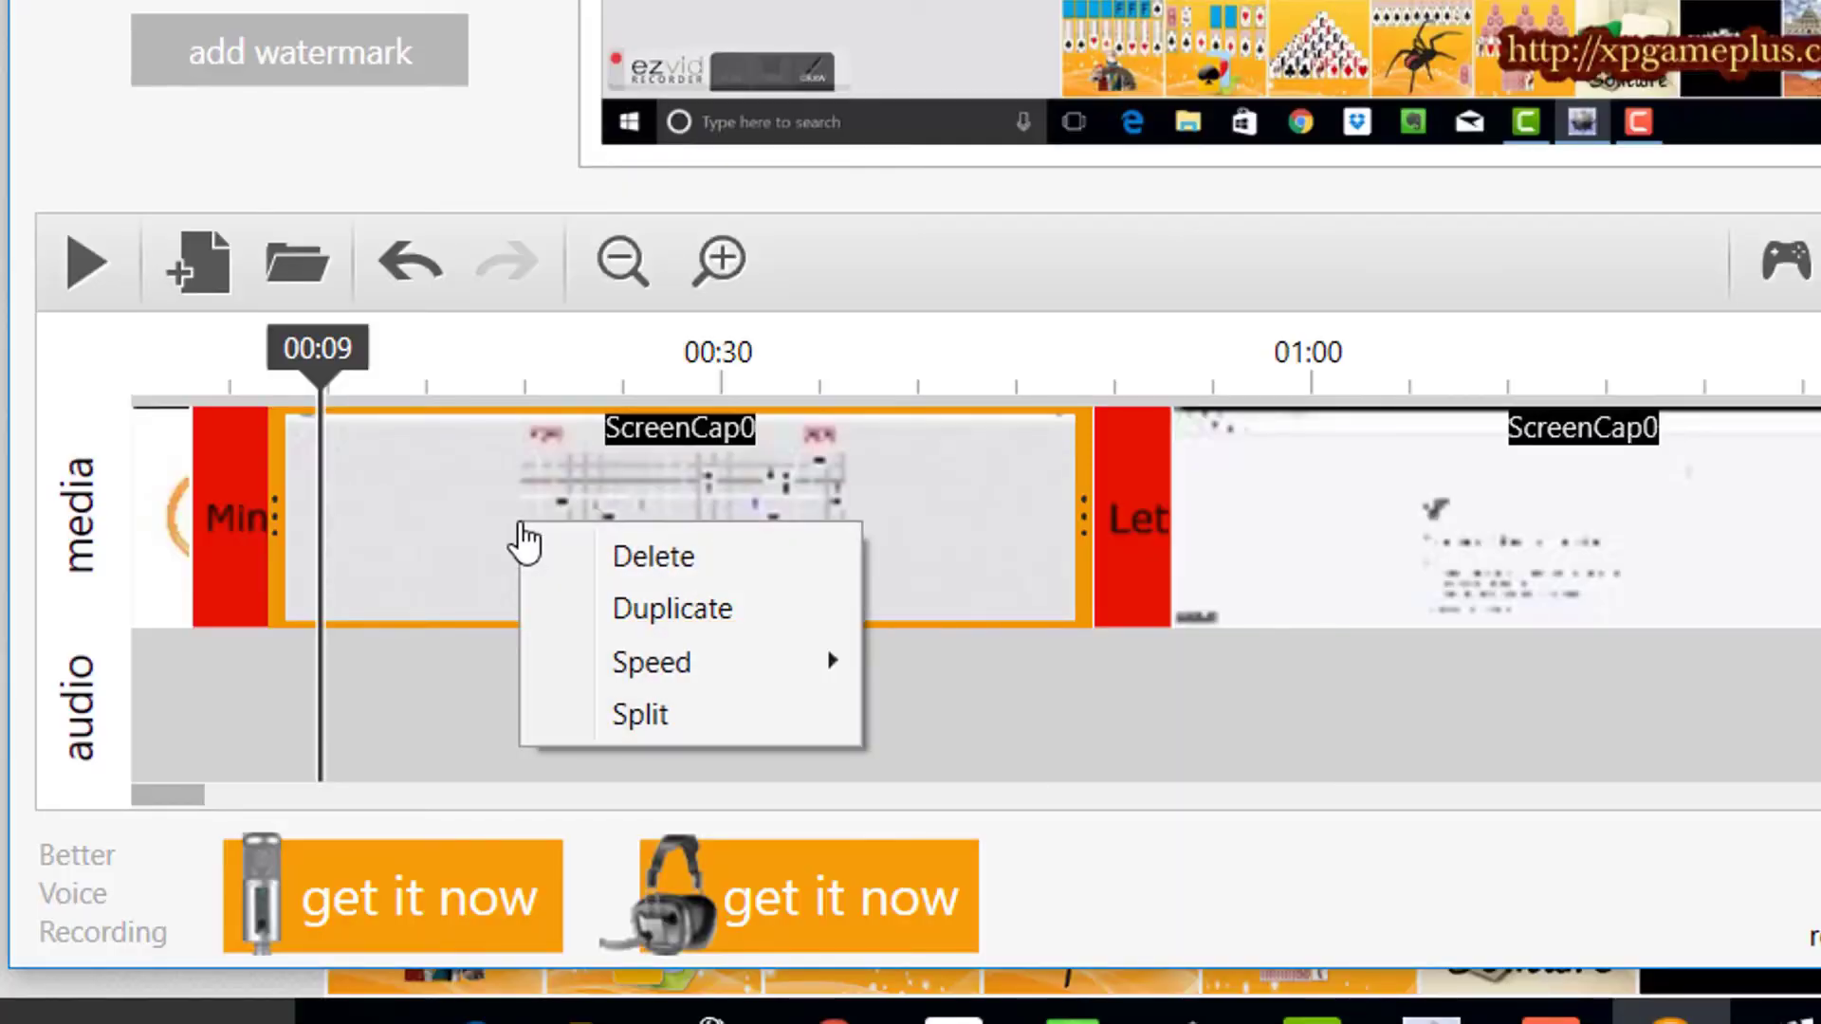